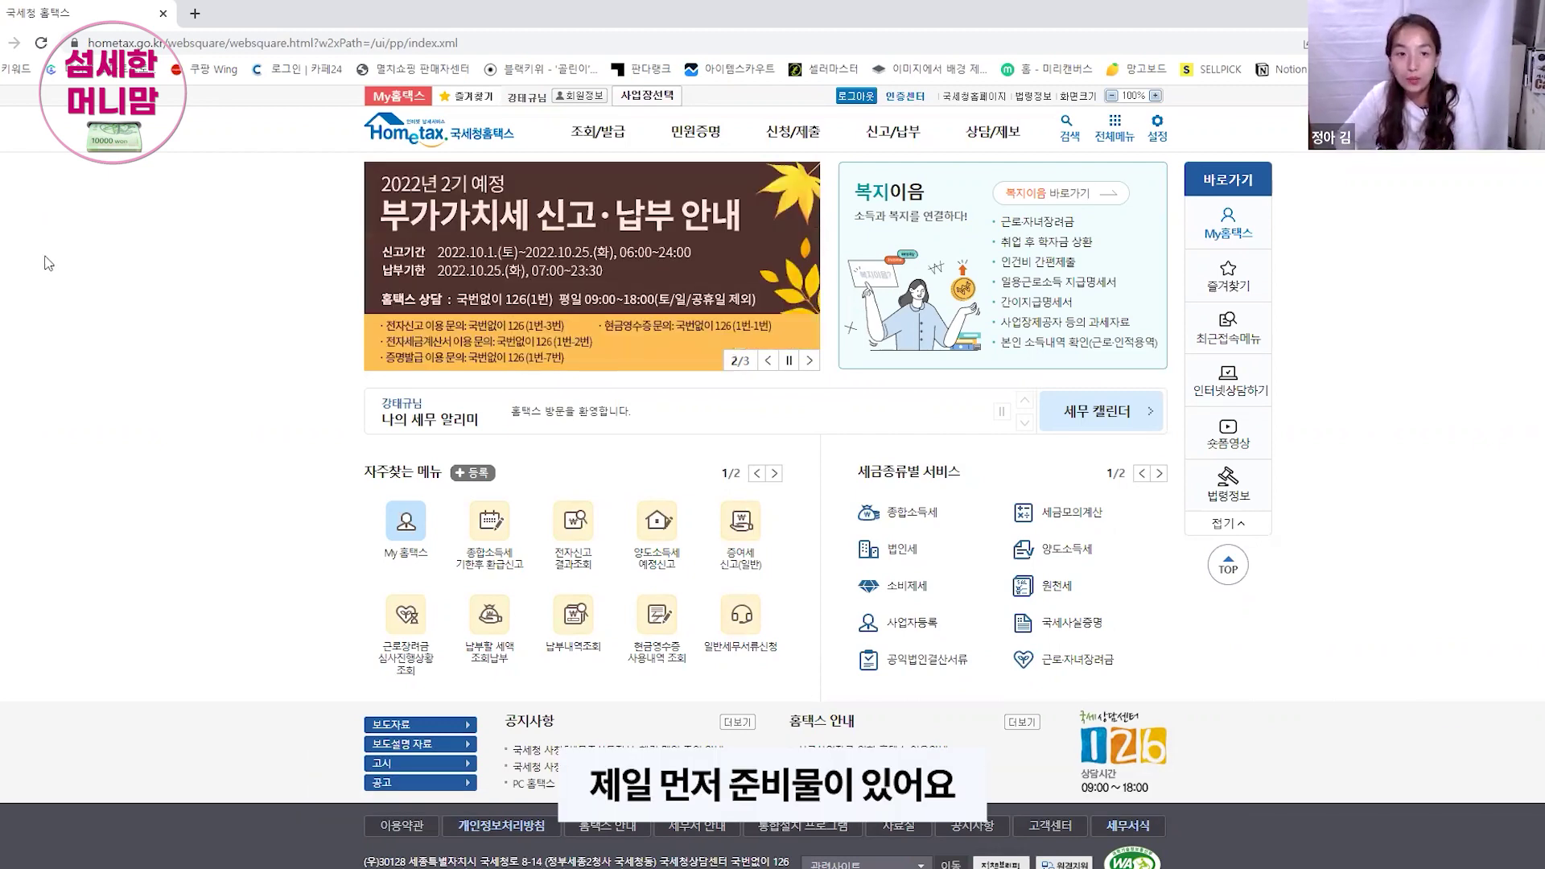
Step: Drop down the full 신청/제출 menu panel from the Hometax top bar
mouse_move(814, 148)
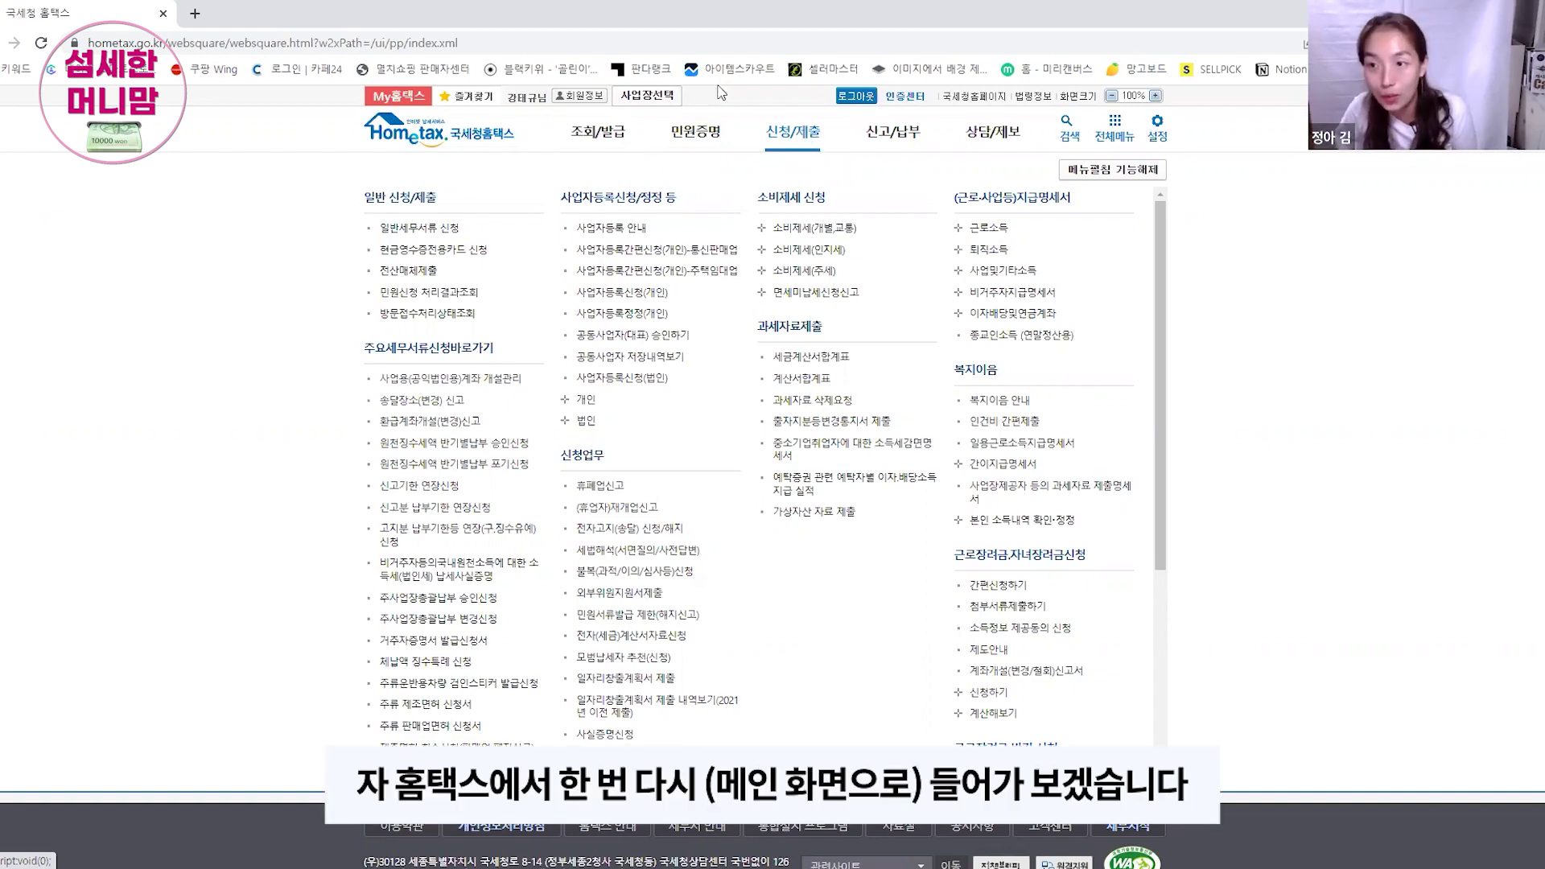
Step: Return to the Hometax home page and open 사업자등록간편신청(개인)-통신판매업
left_click(435, 133)
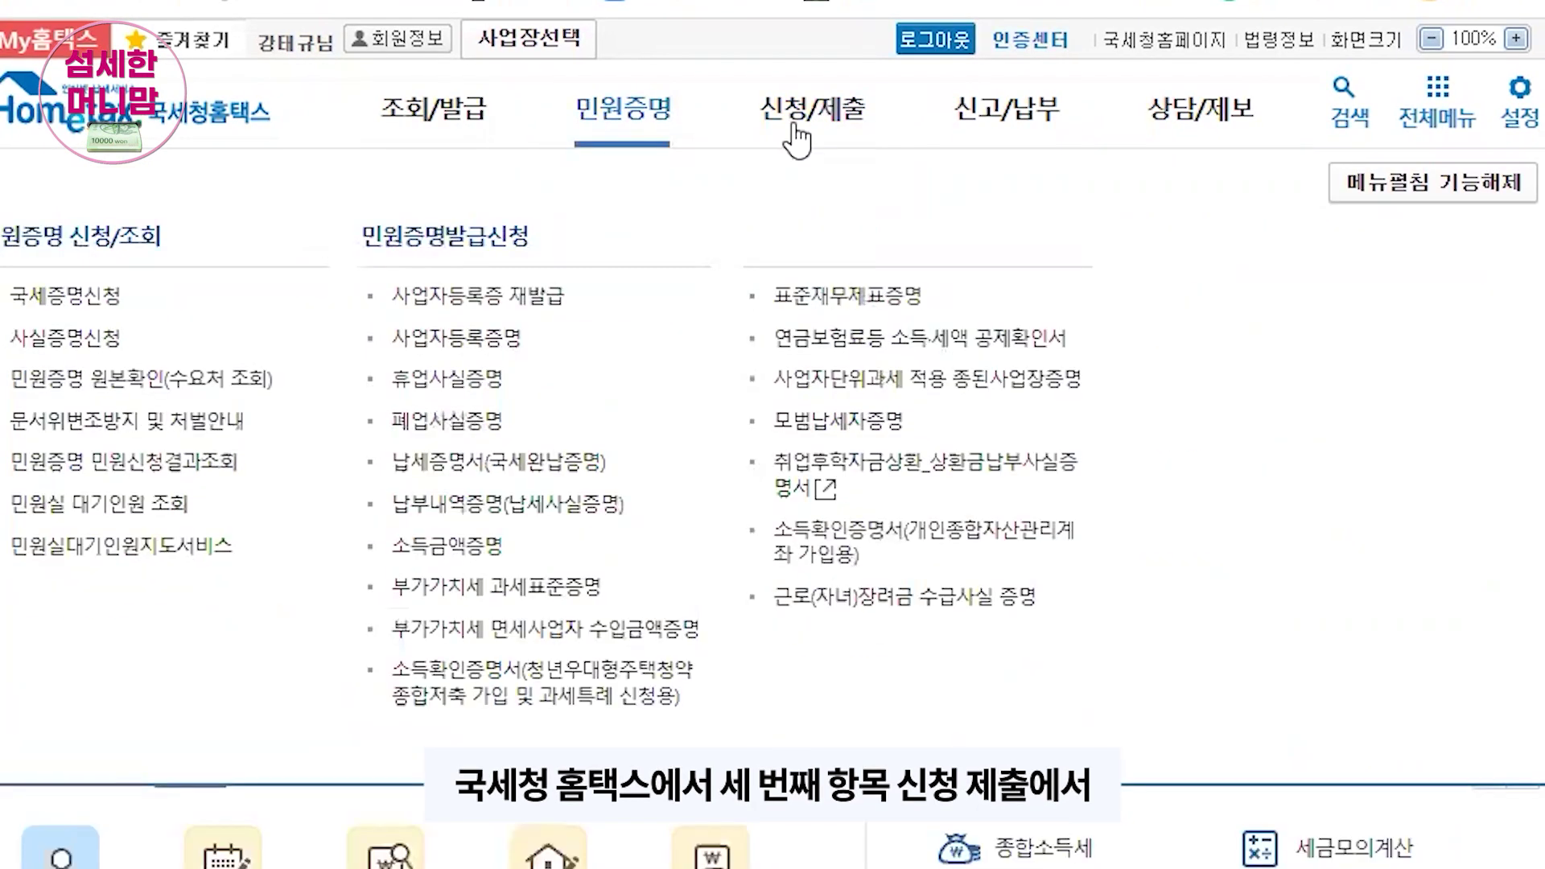
mouse_move(804, 133)
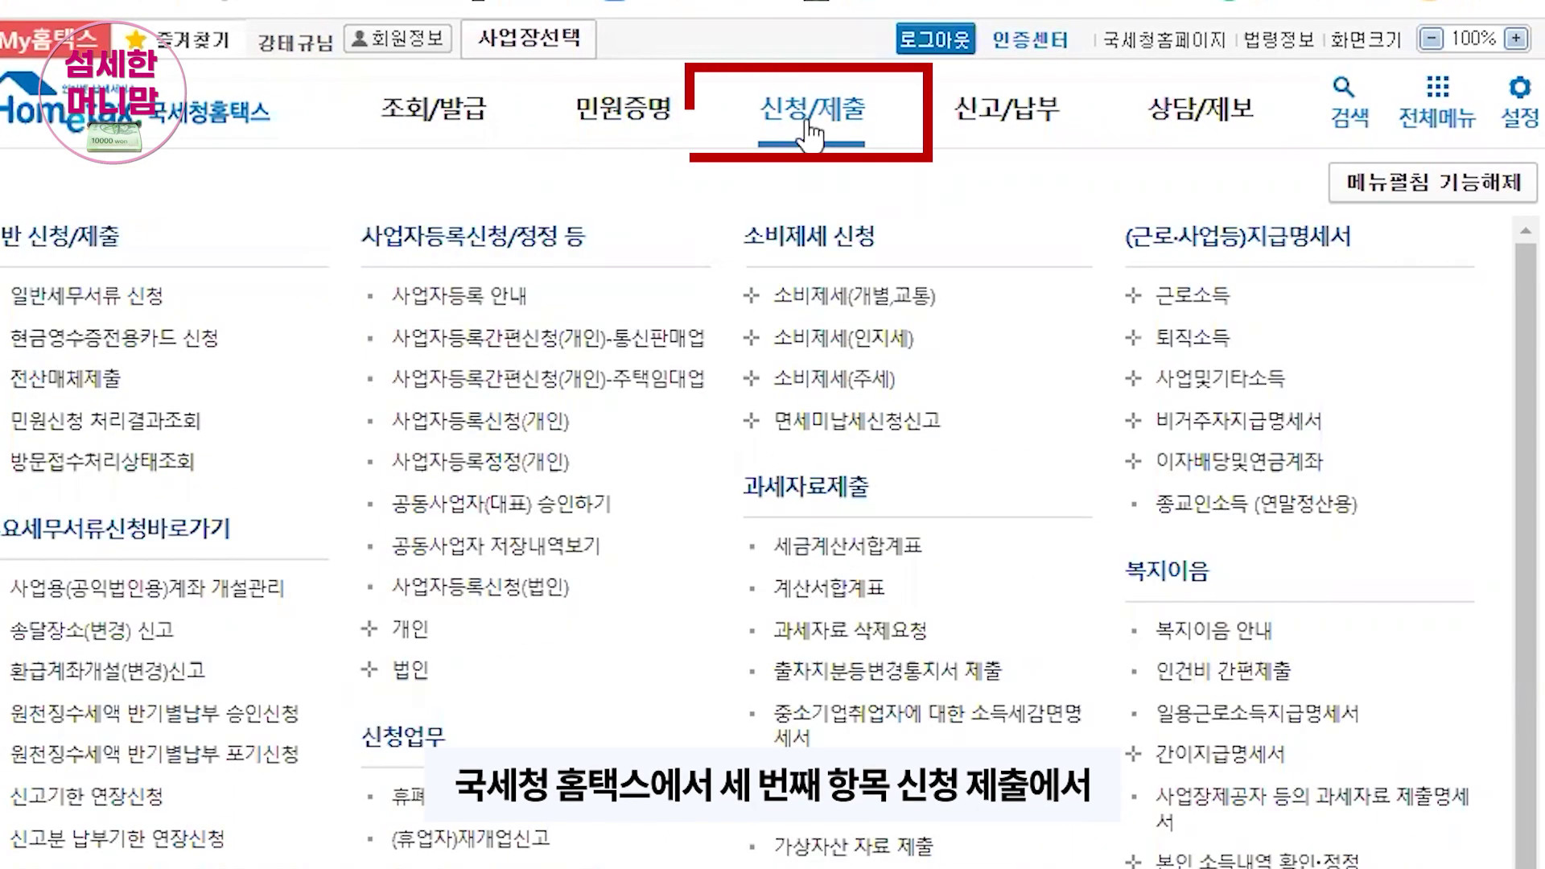
left_click(617, 342)
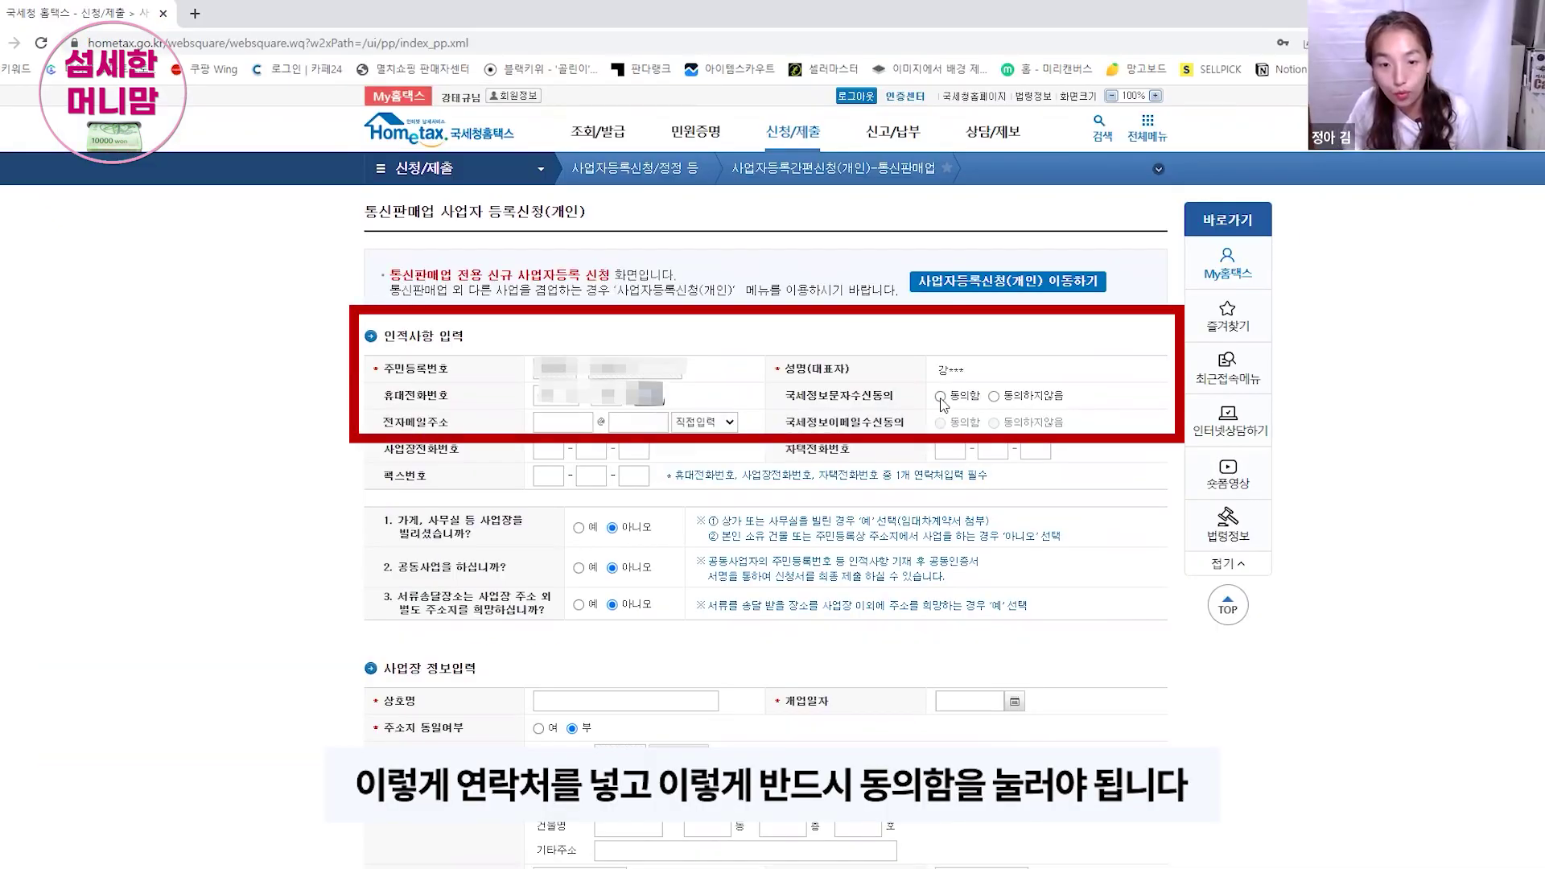
Step: Agree to 국세정보문자수신동의 and 이메일수신동의, acknowledging the text-message consent notice
left_click(941, 397)
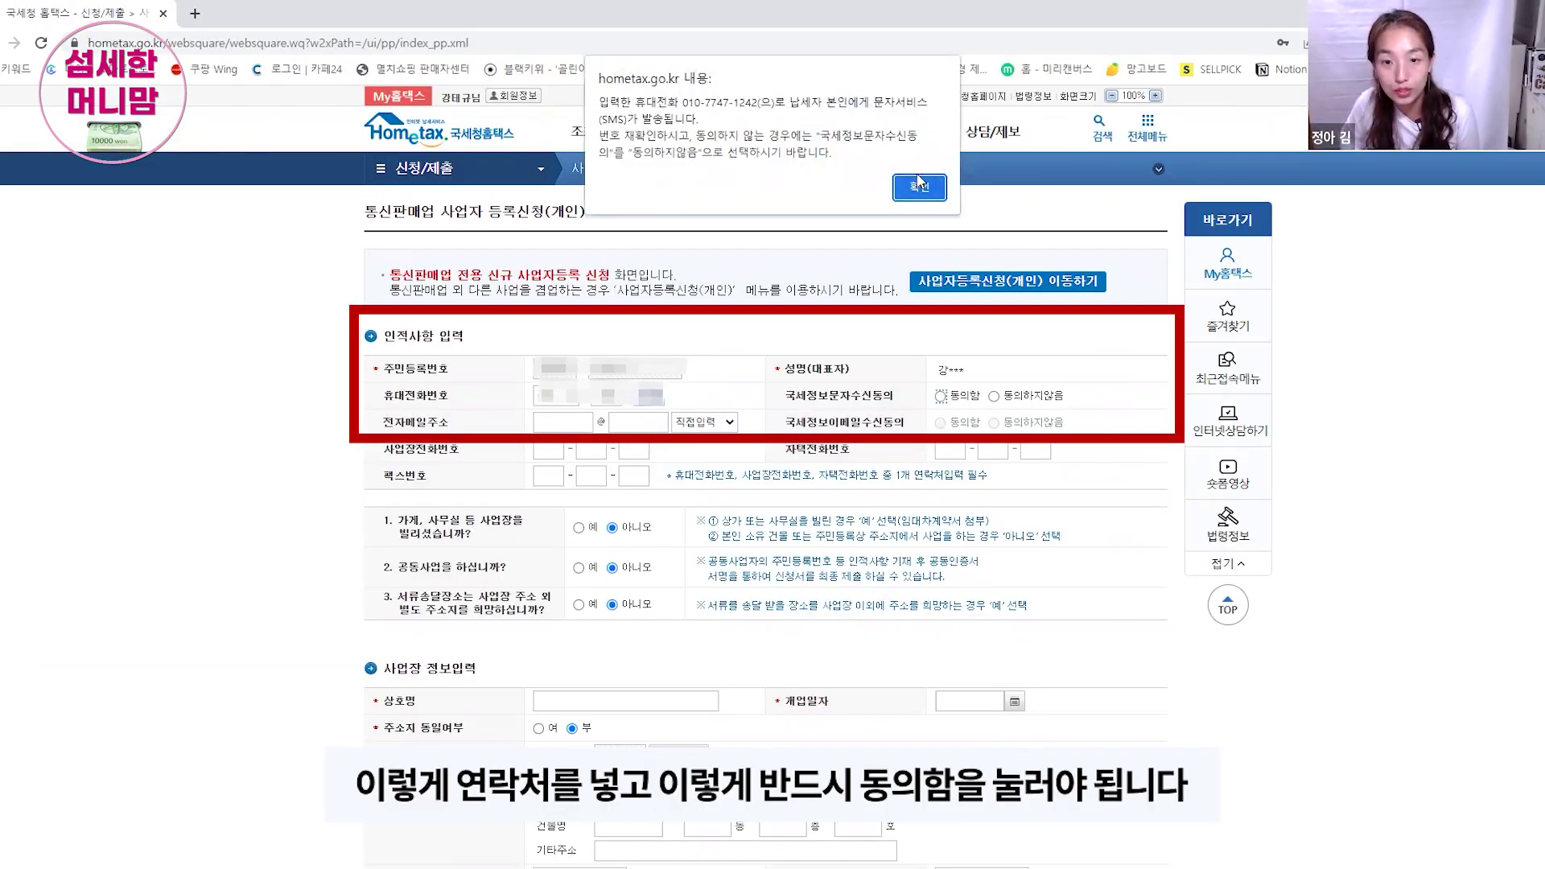
left_click(918, 184)
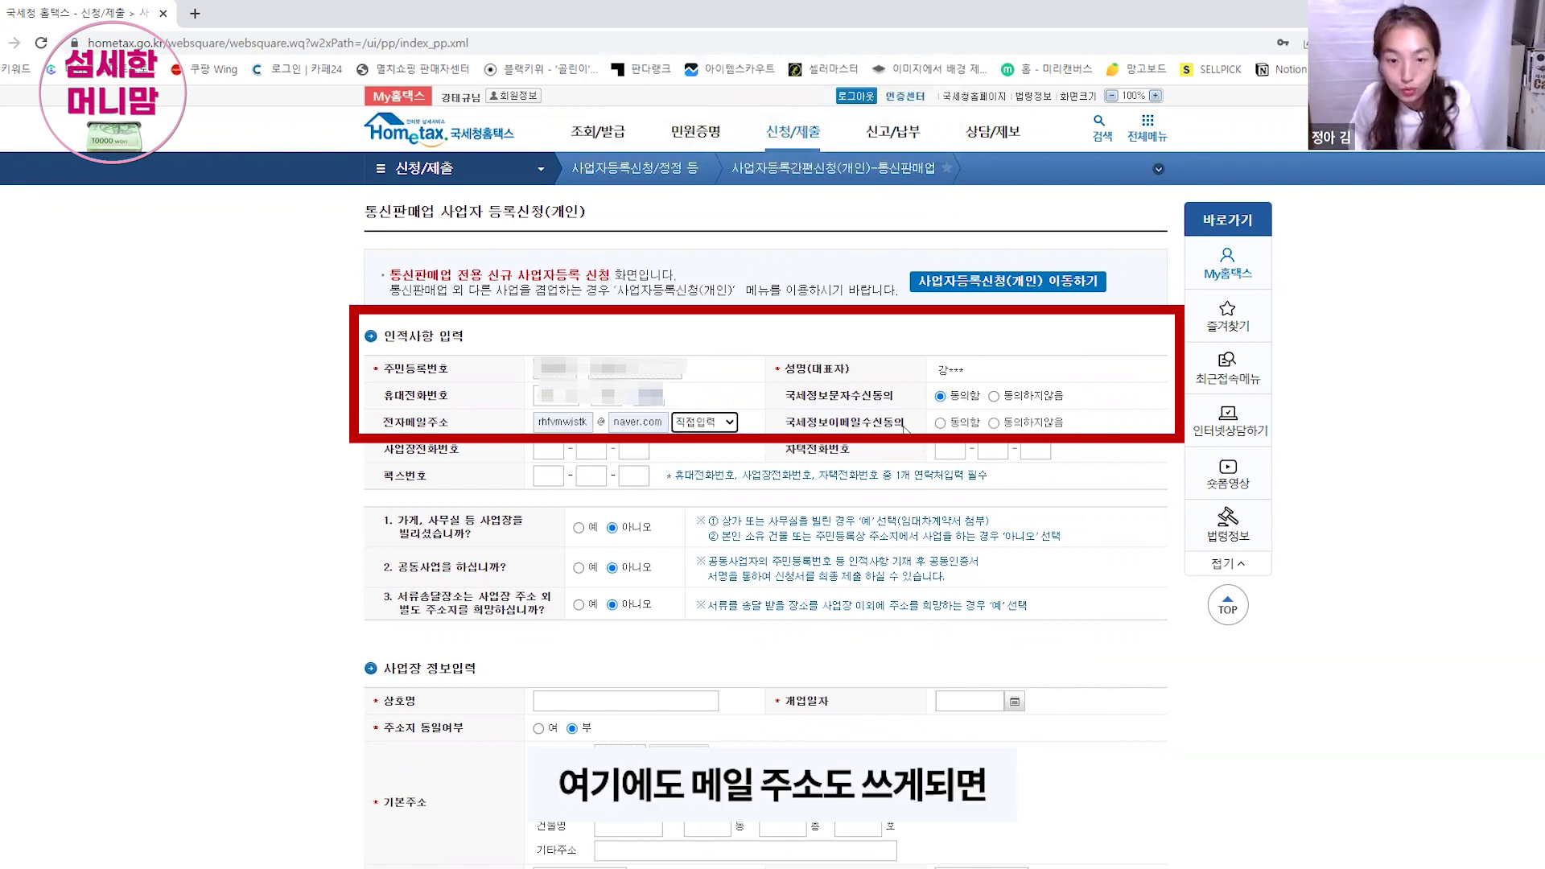
left_click(940, 423)
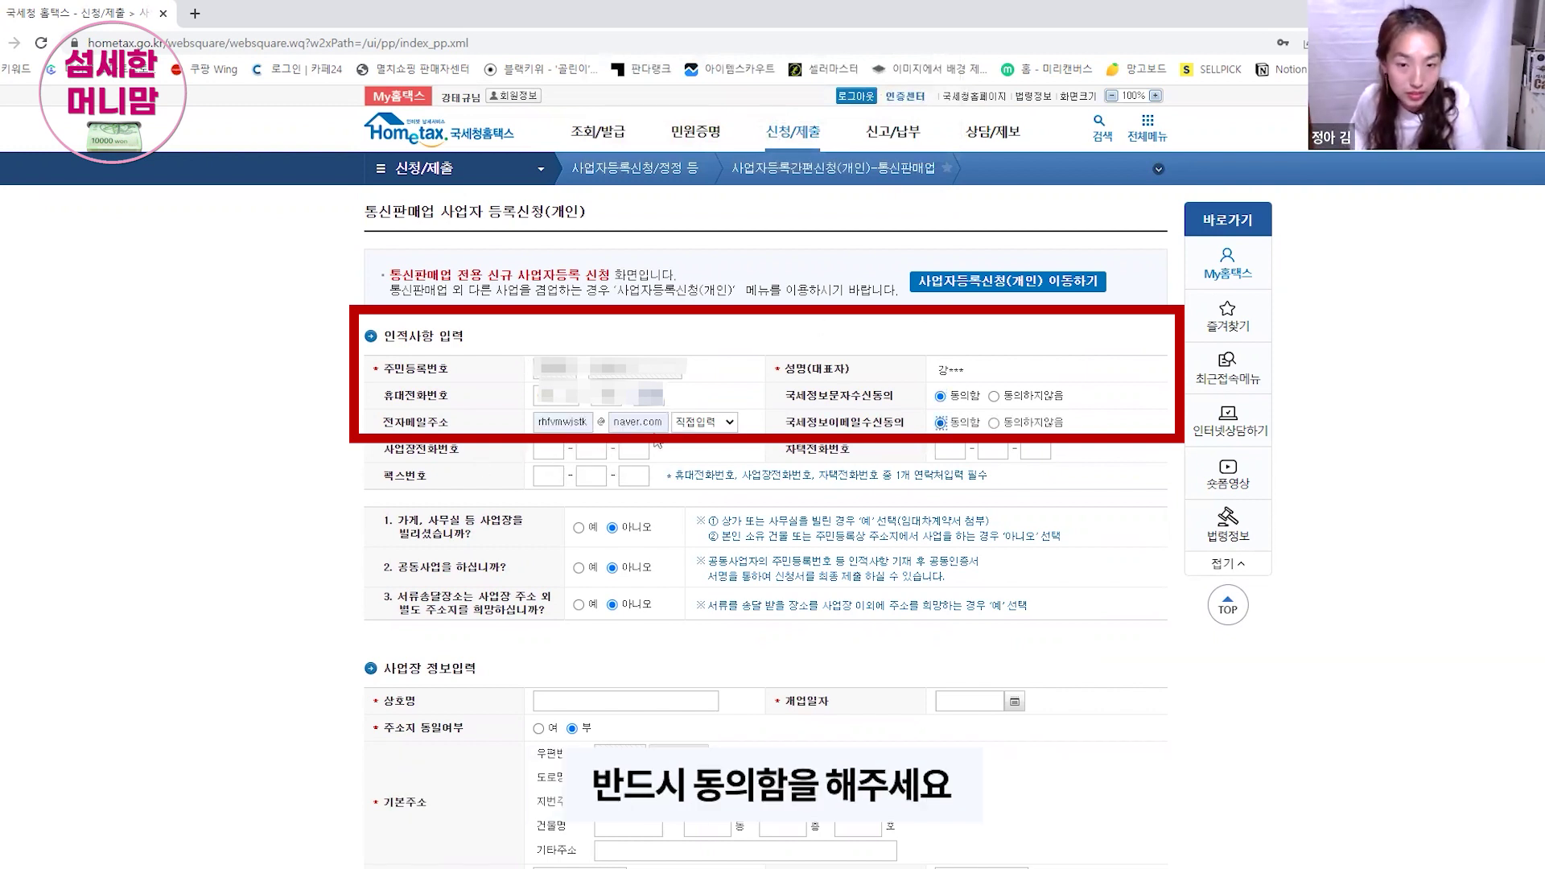
scroll(327, 481, "down", 1)
scroll(327, 487, "down", 2)
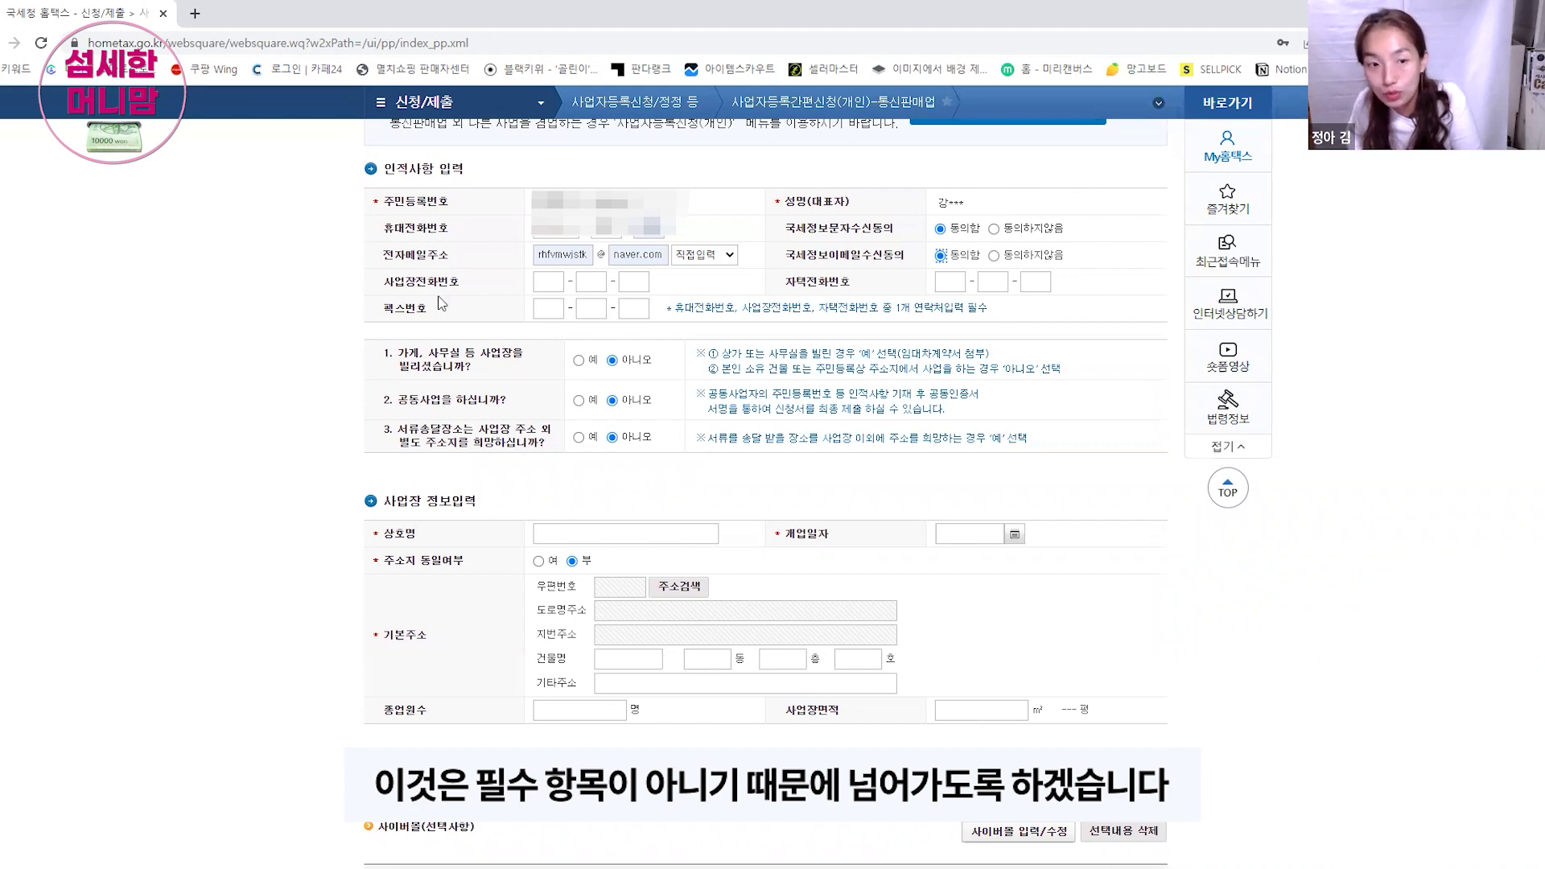
scroll(242, 402, "down", 1)
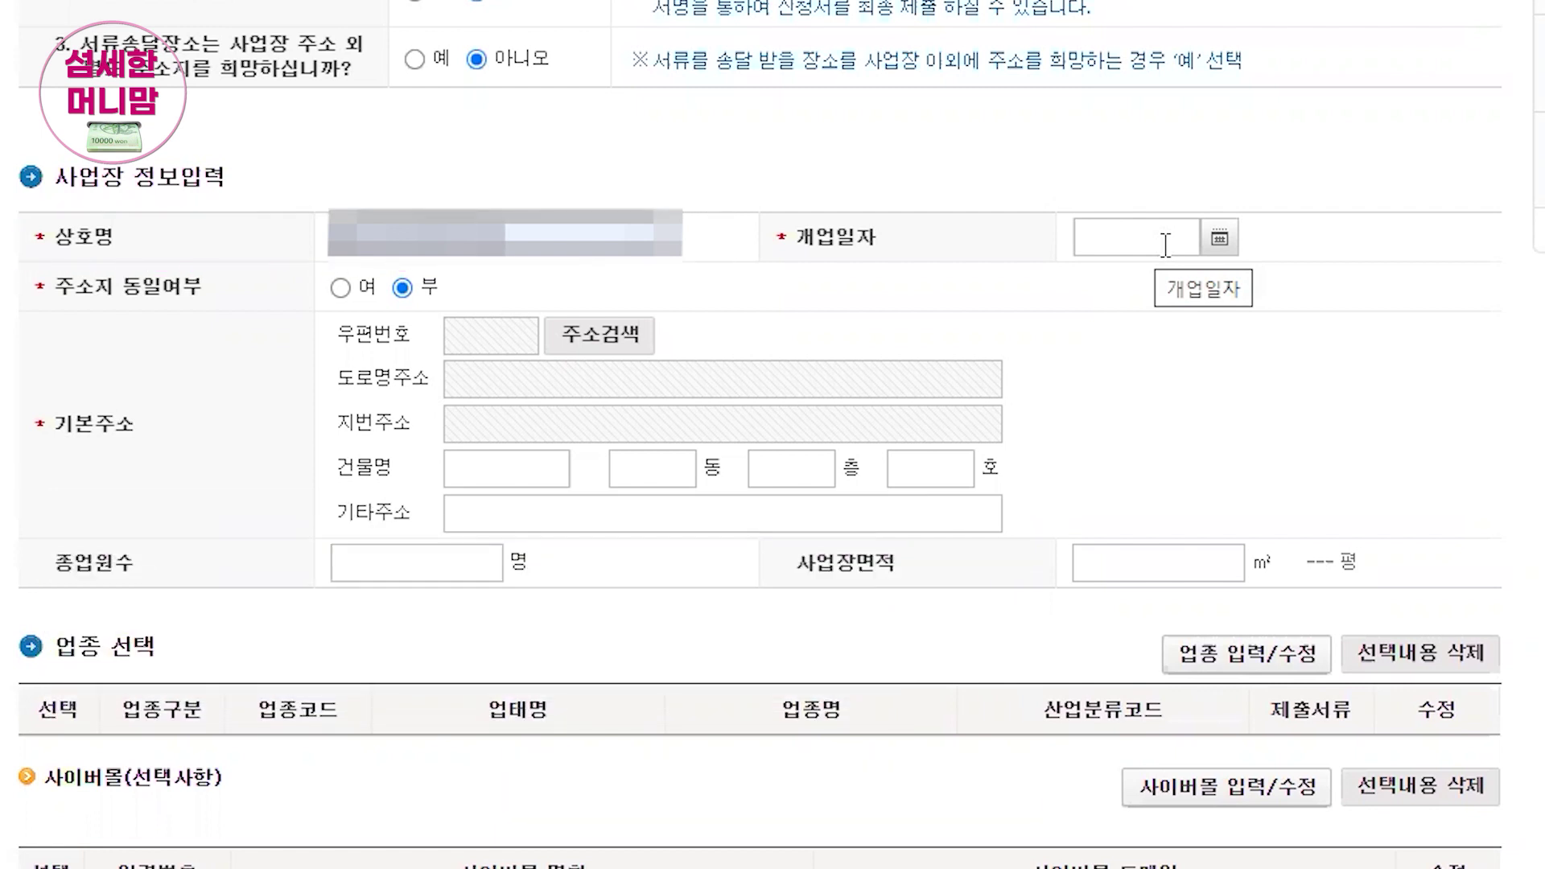
Step: Set the 개업일자 opening date to today, 2022-10-24, using the calendar
left_click(1165, 244)
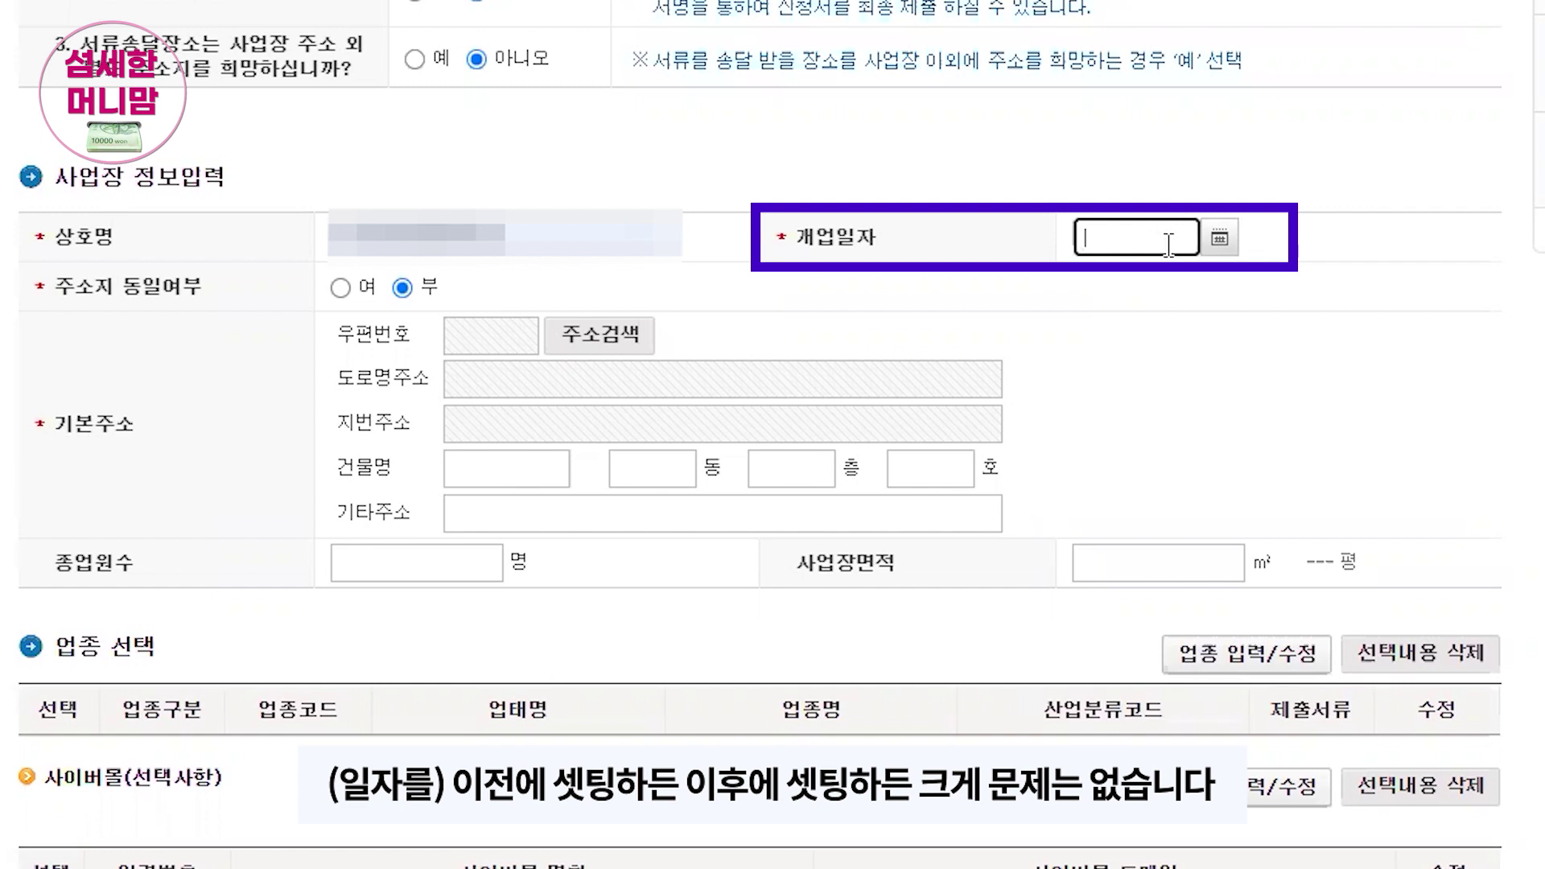
left_click(1219, 237)
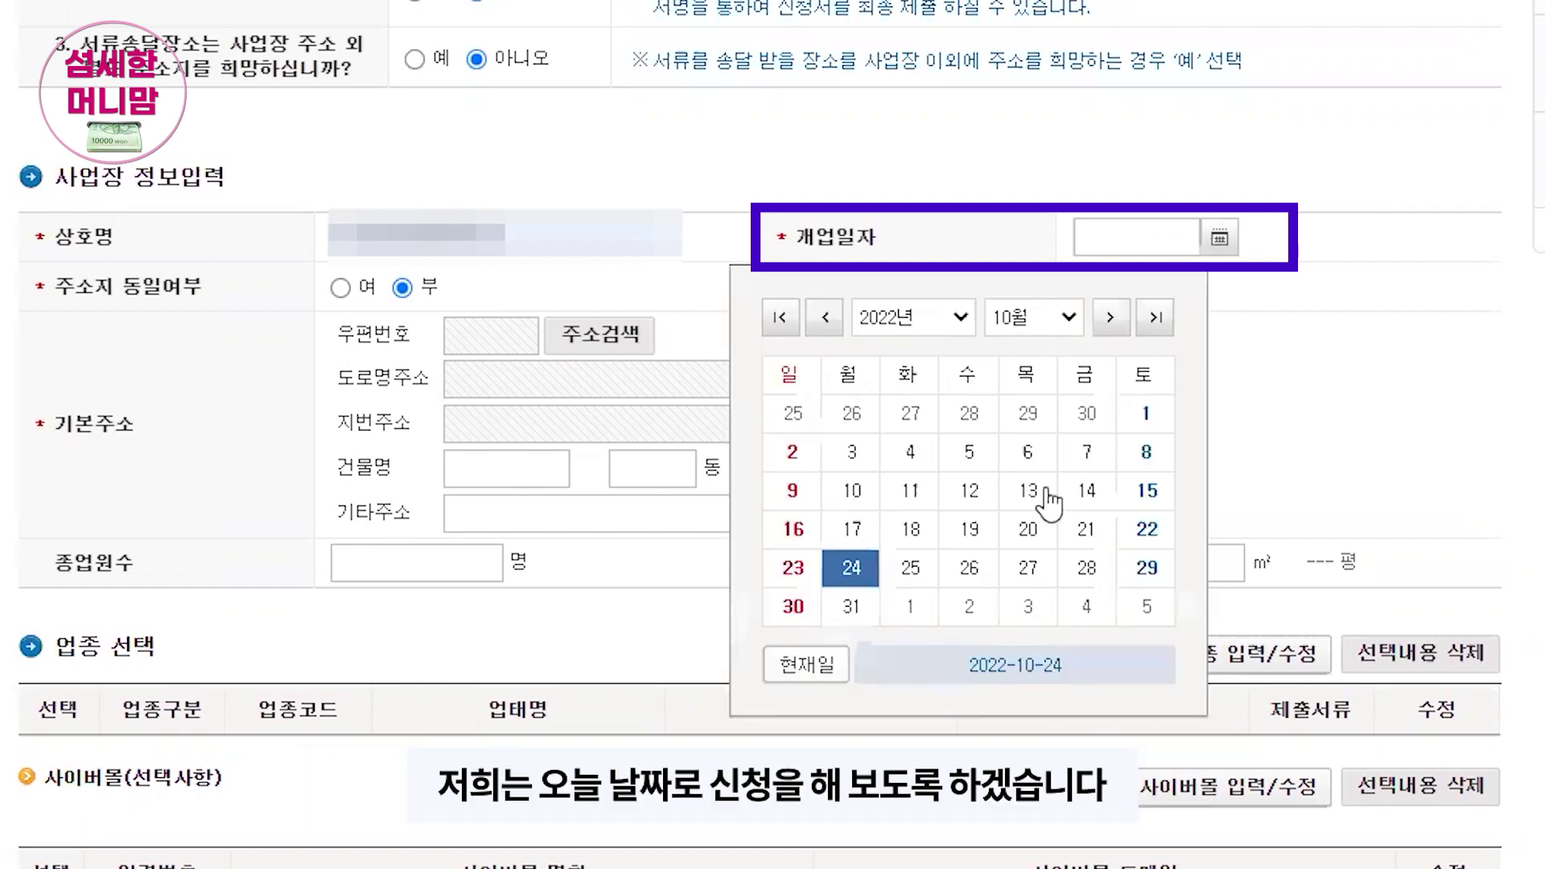
left_click(822, 666)
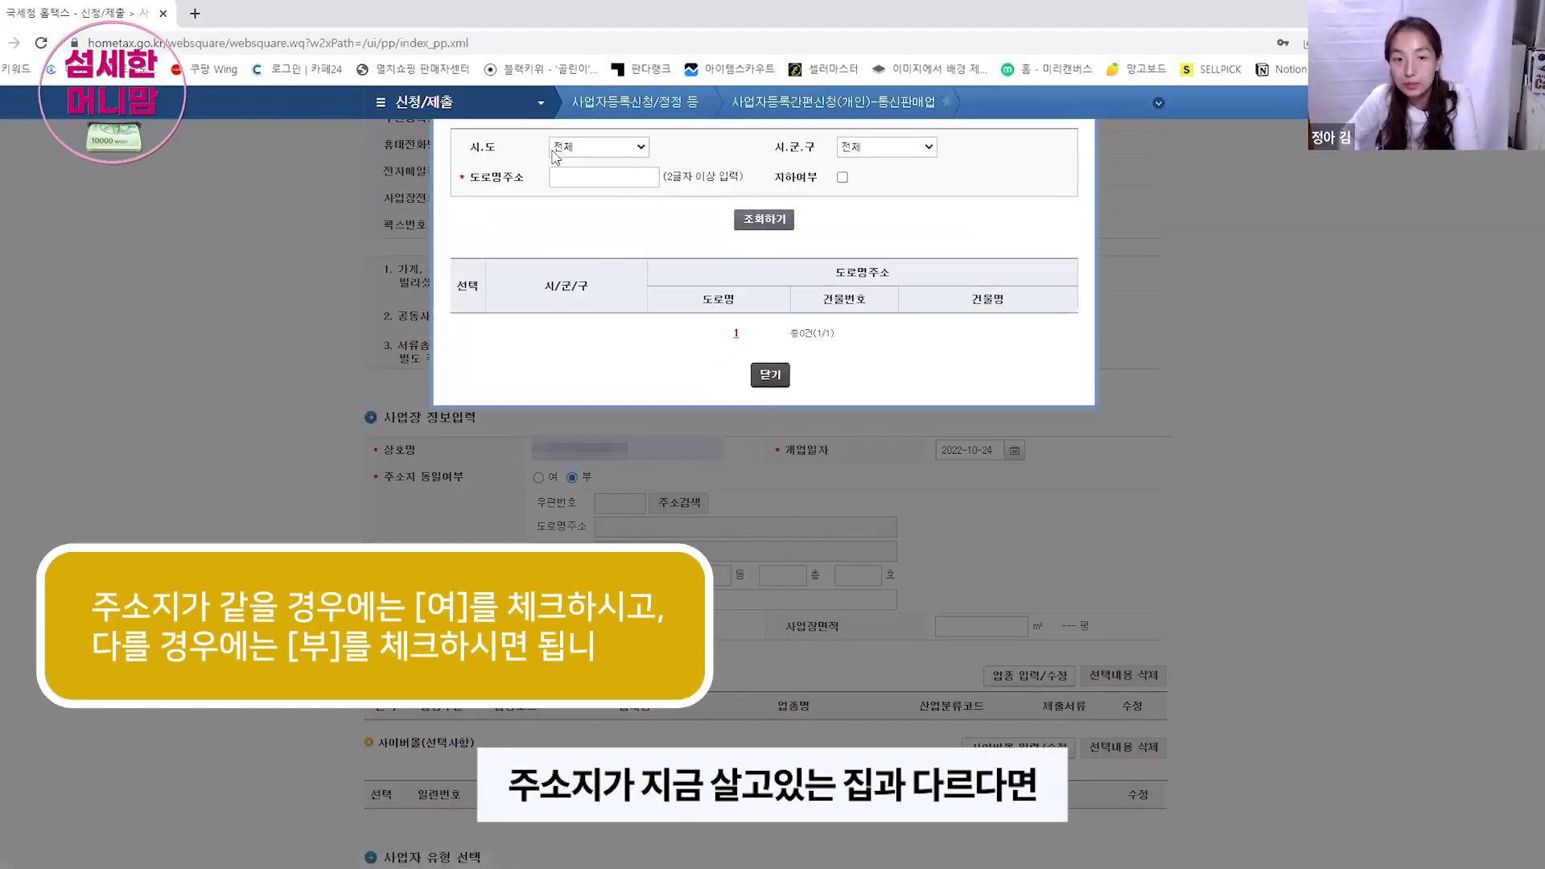
Step: In the address lookup, pick 부산광역시 and switch to lot-number (지번) search
left_click(622, 150)
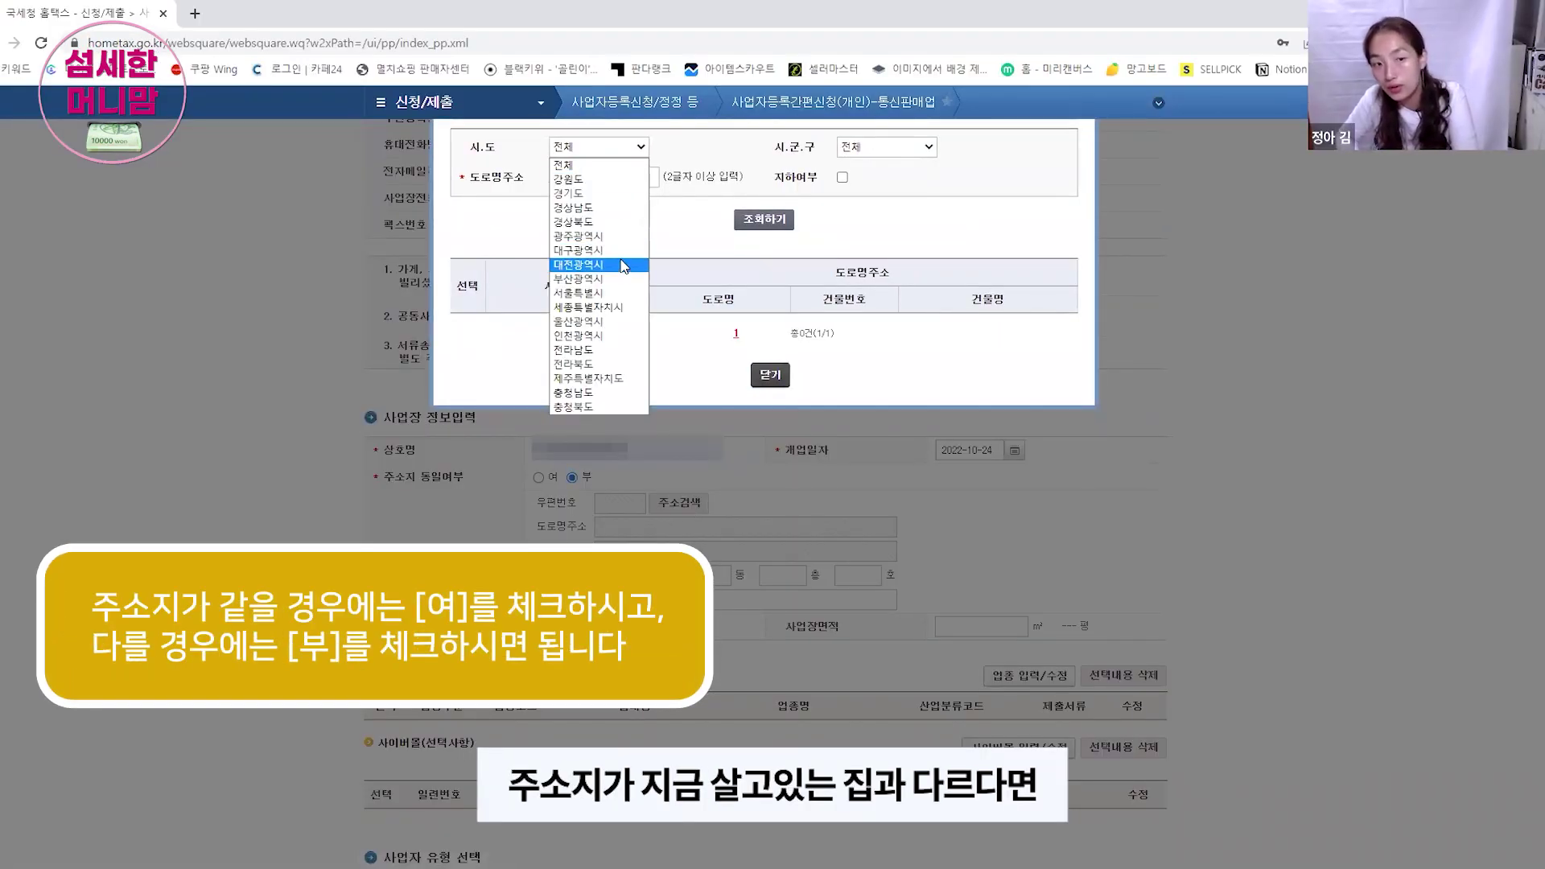
left_click(630, 279)
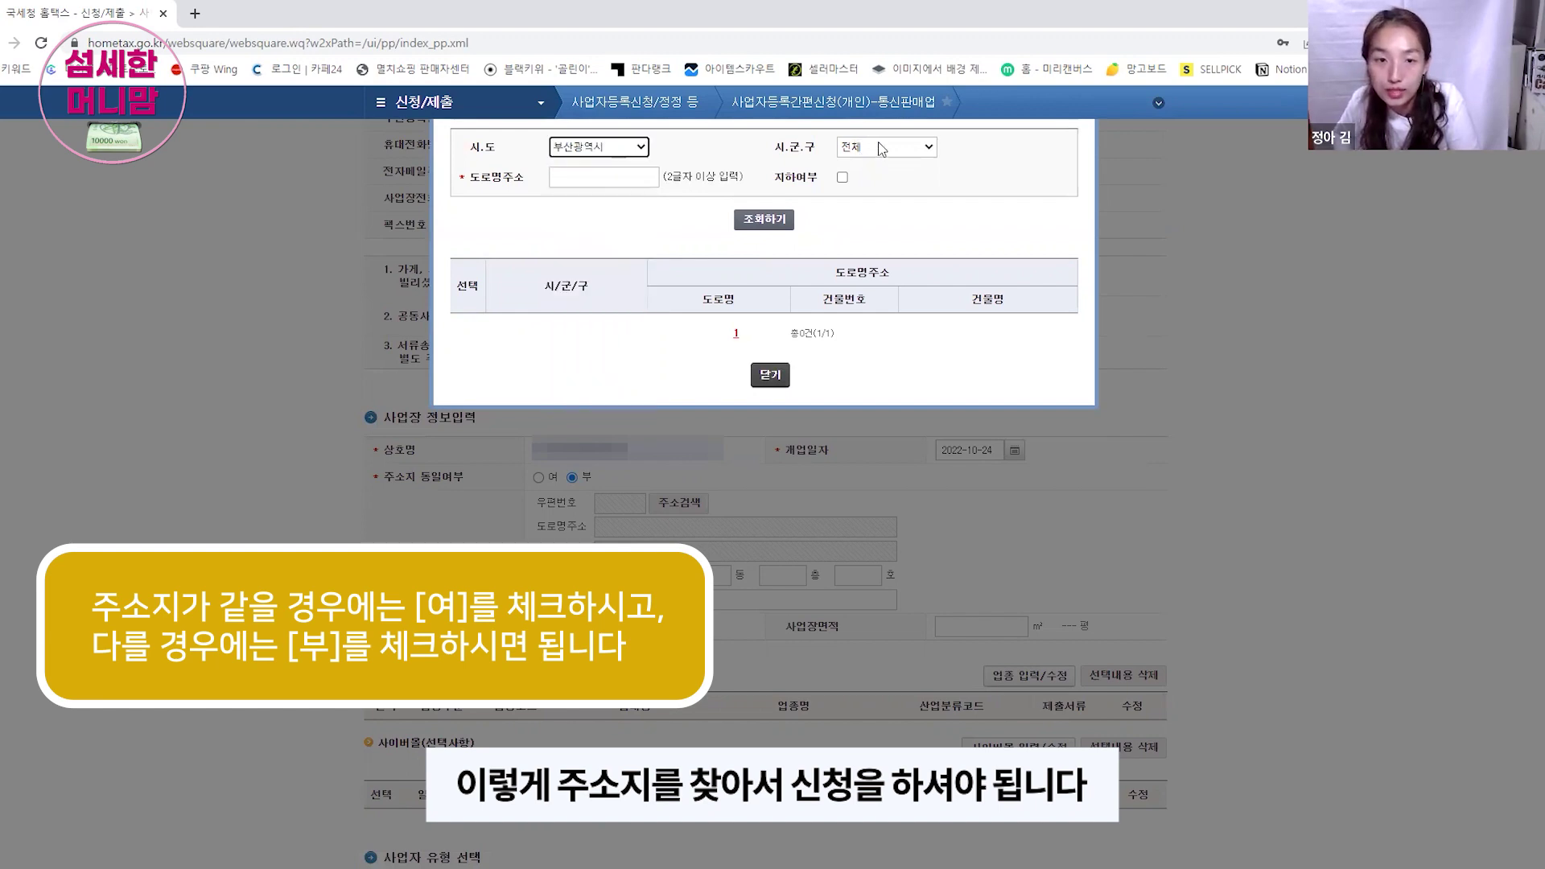
left_click(877, 145)
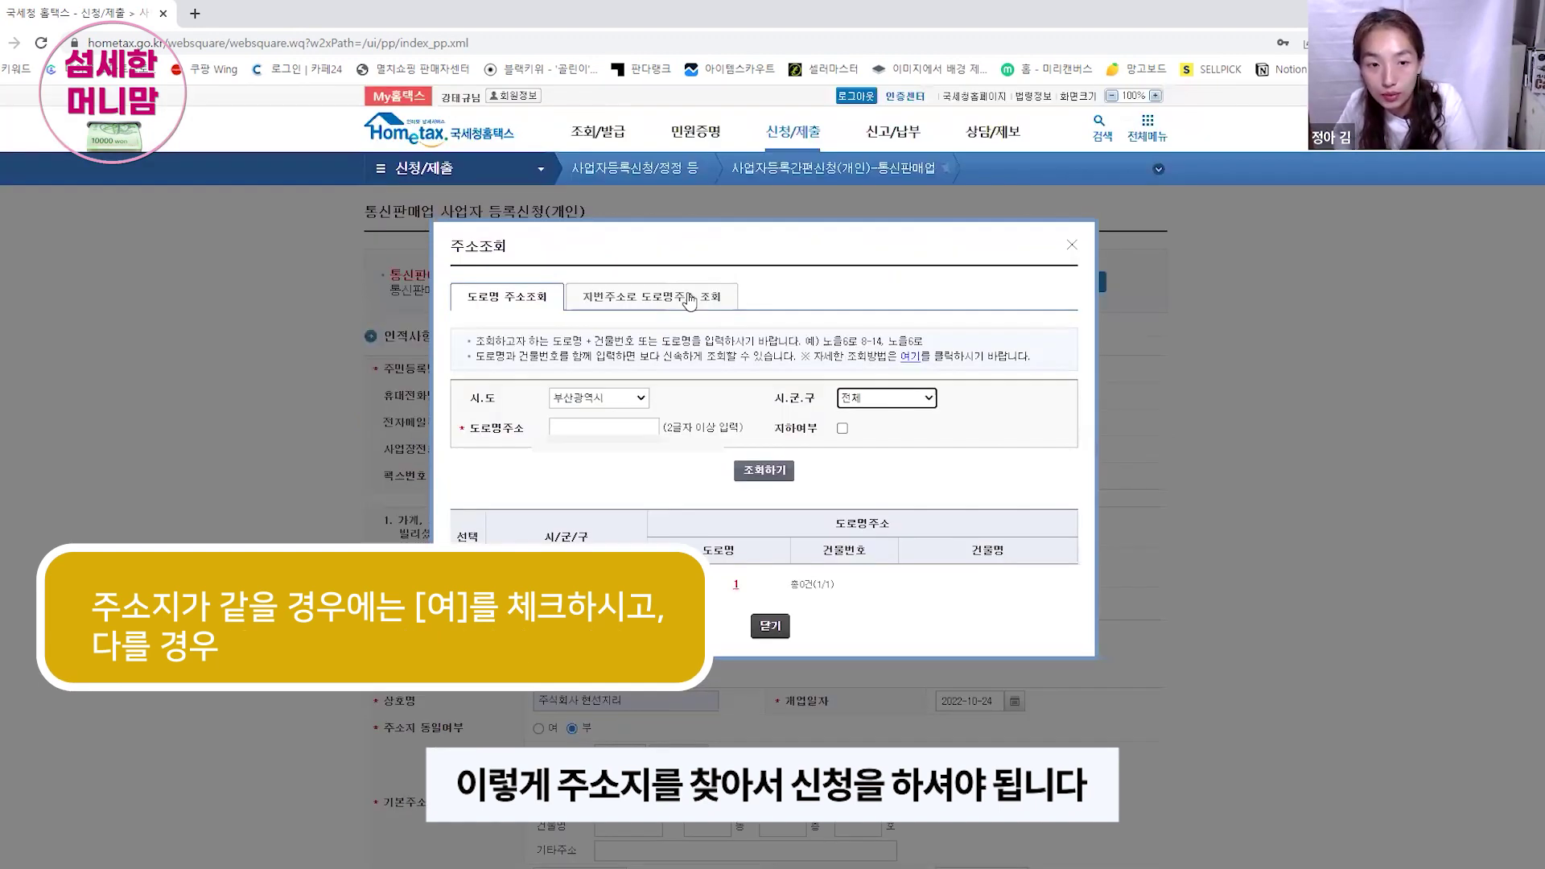
left_click(652, 296)
left_click(600, 397)
left_click(622, 530)
left_click(879, 398)
left_click(879, 517)
left_click(623, 428)
left_click(904, 428)
left_click(756, 471)
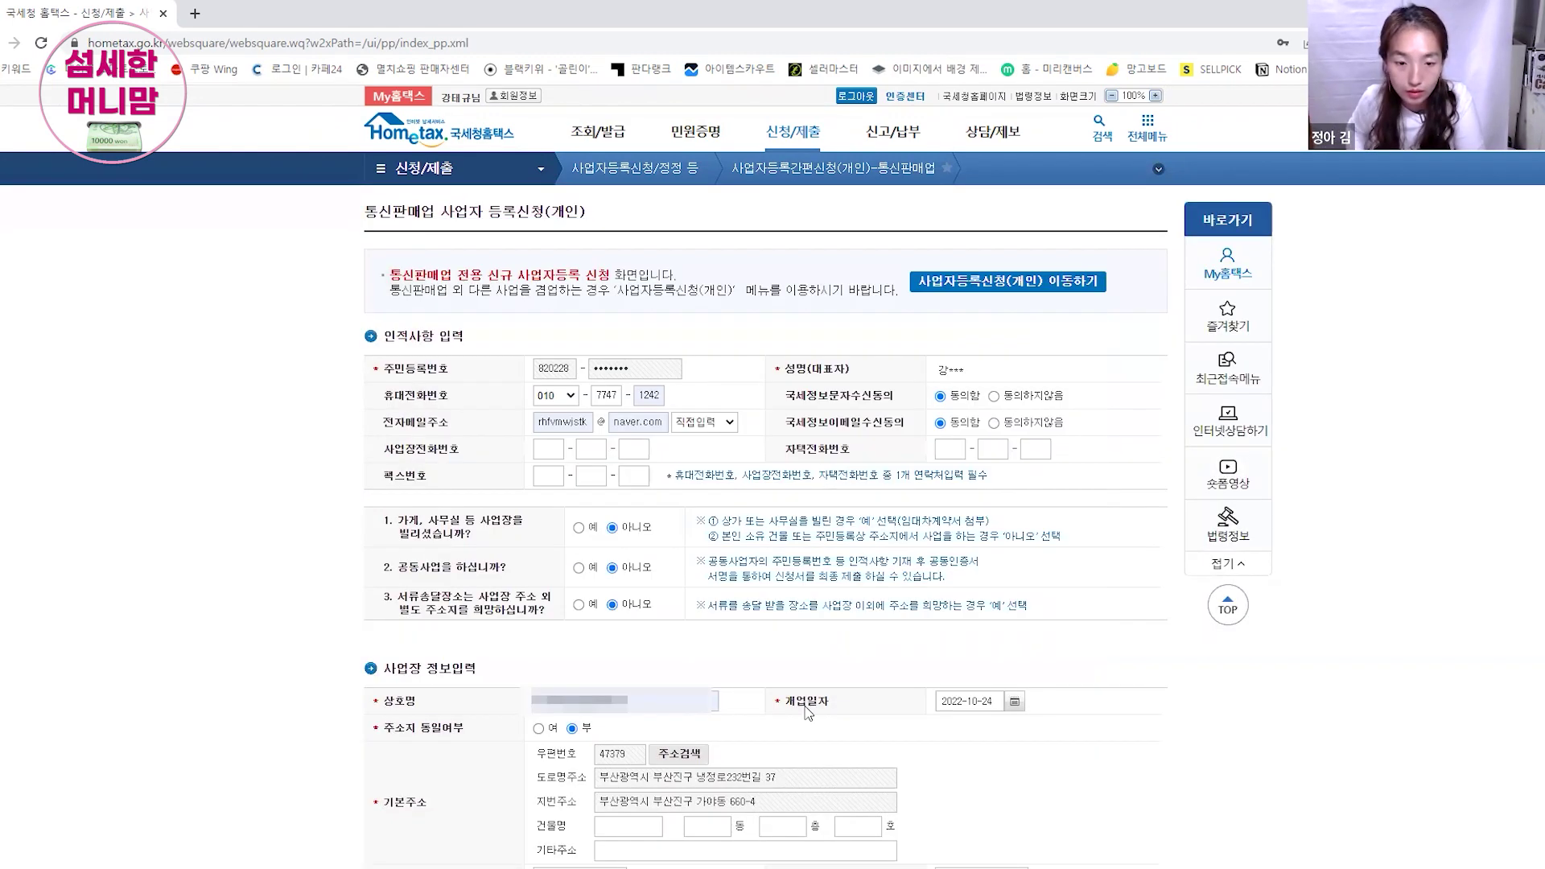
scroll(435, 475, "down", 5)
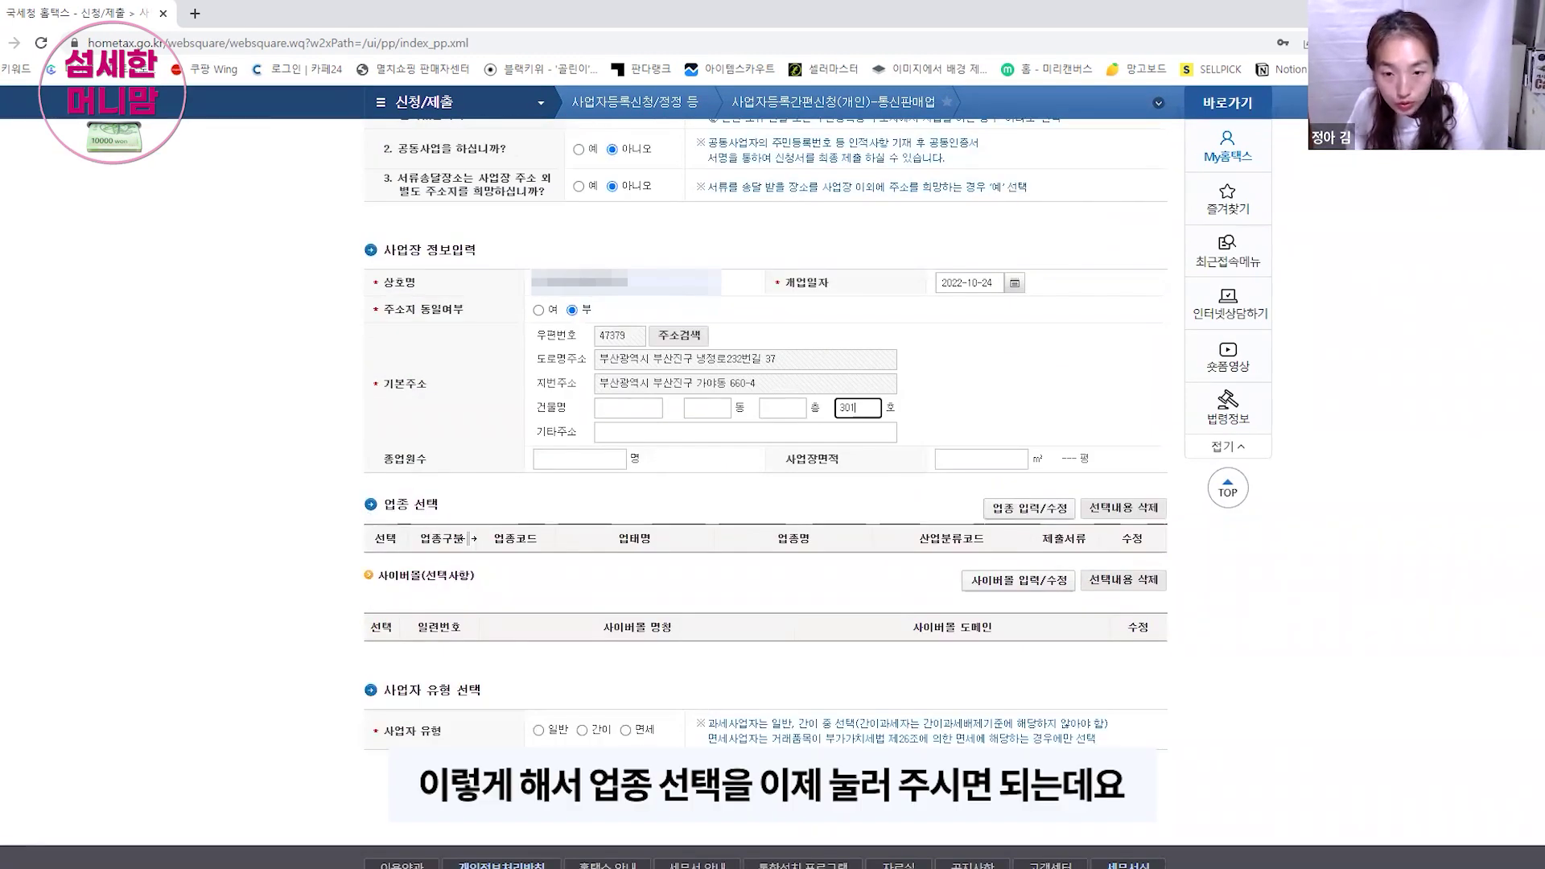
Step: Select industry code 525101 (전자상거래 소매업), tick it, and register it as the main industry
left_click(1044, 513)
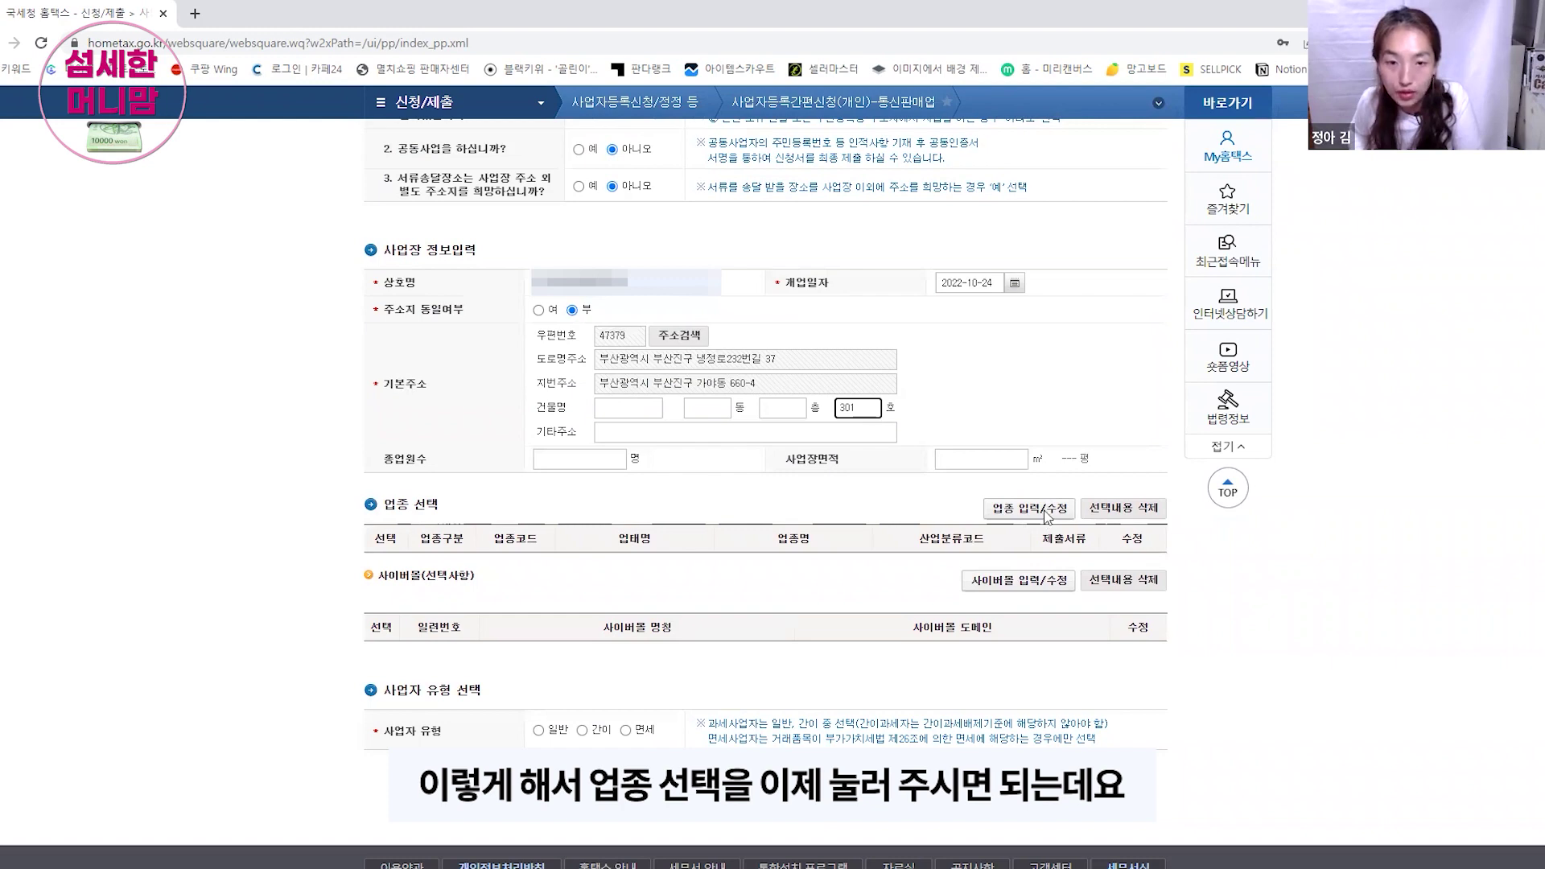
scroll(1046, 510, "up", 4)
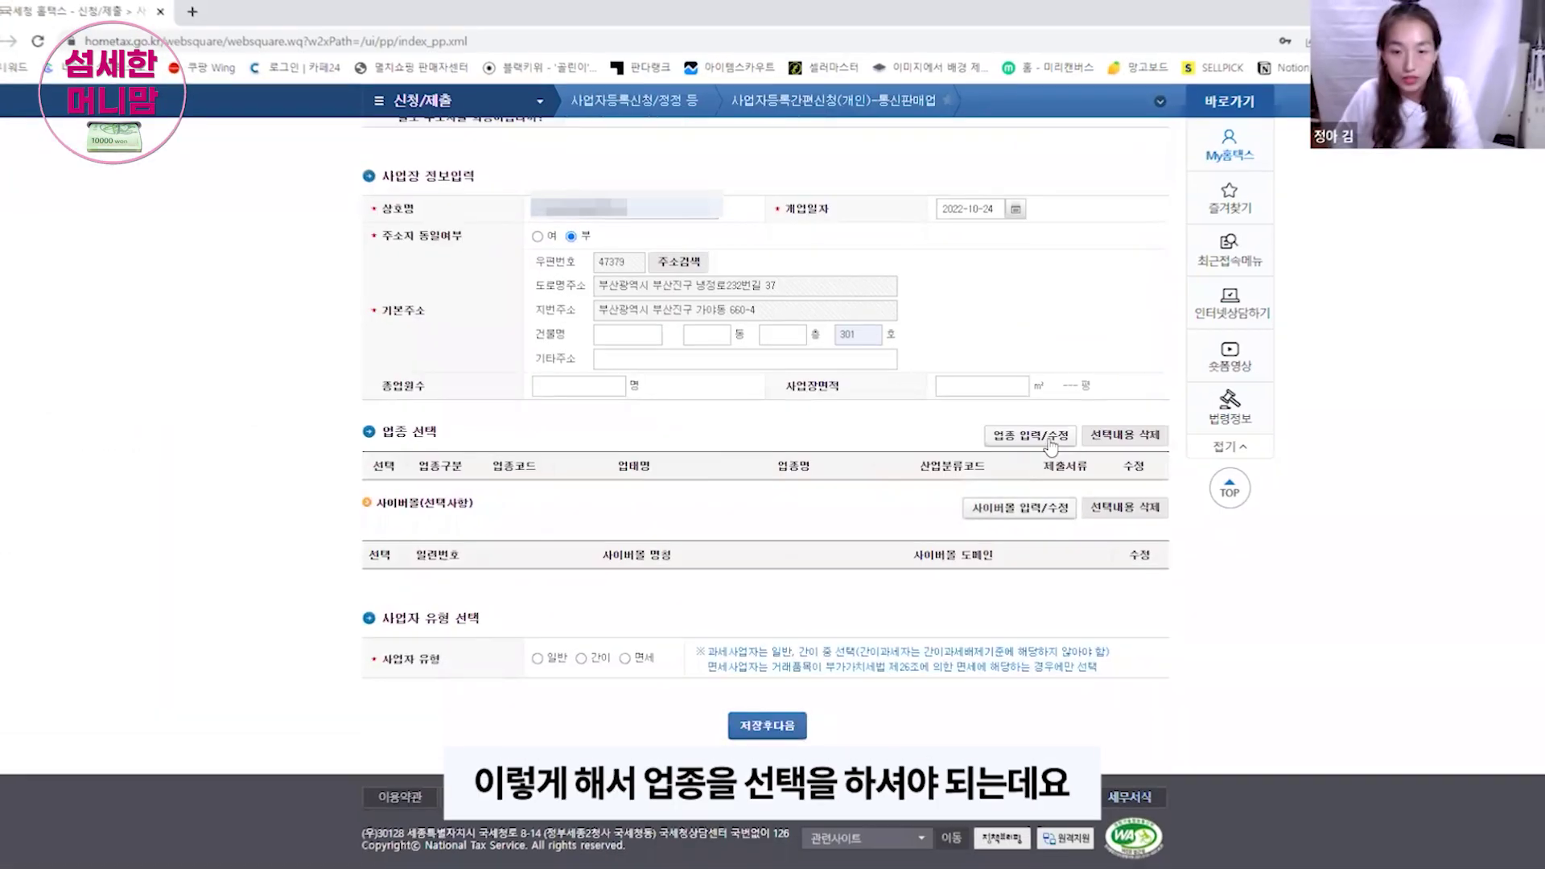
left_click(1048, 435)
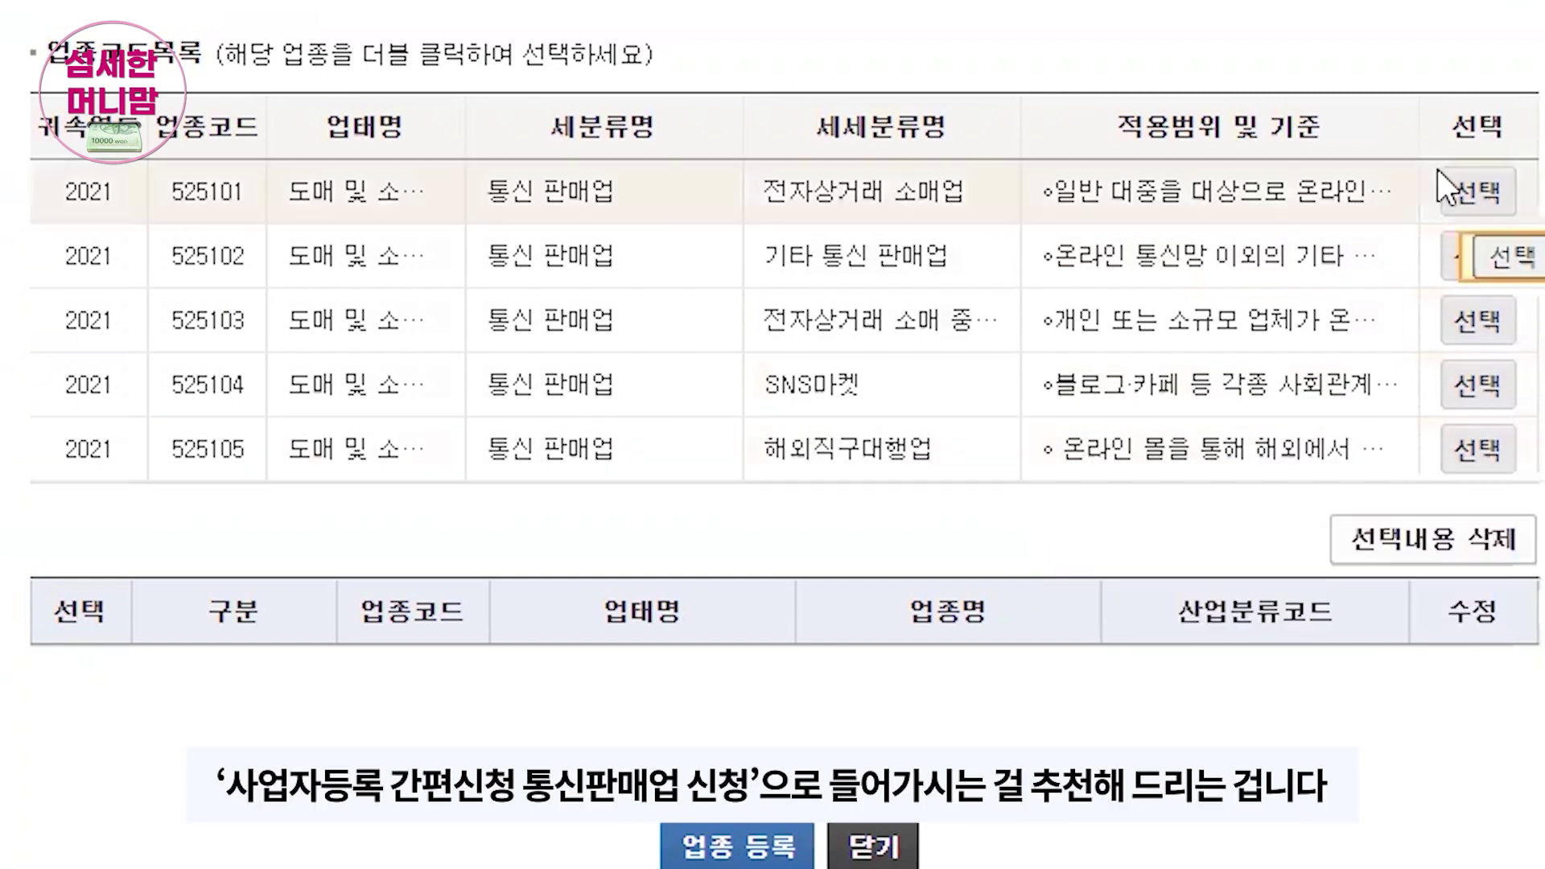
left_click(1486, 174)
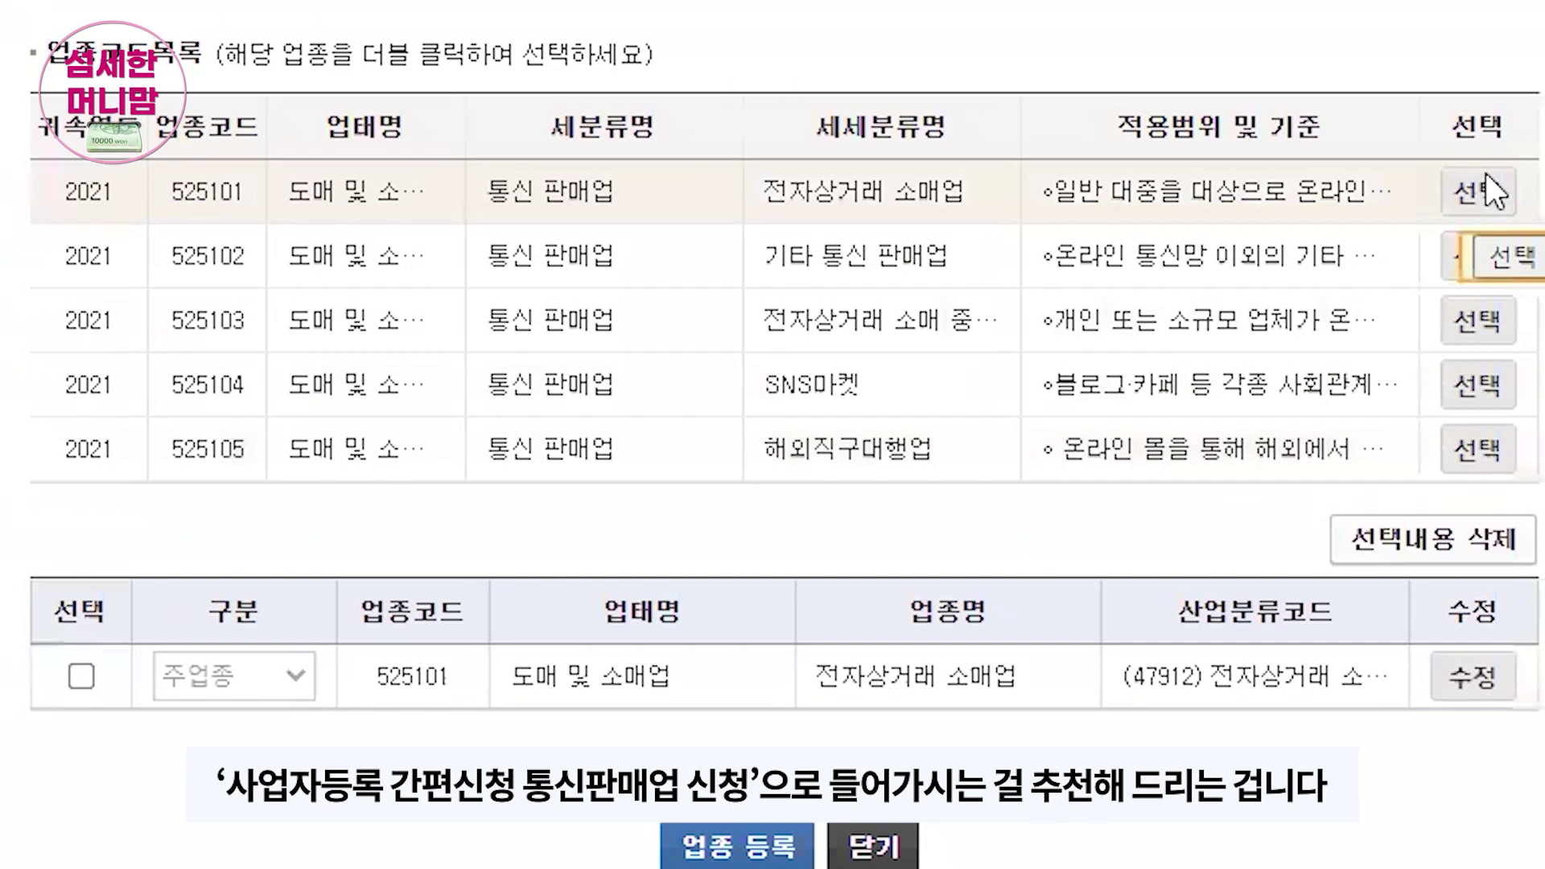
left_click(75, 679)
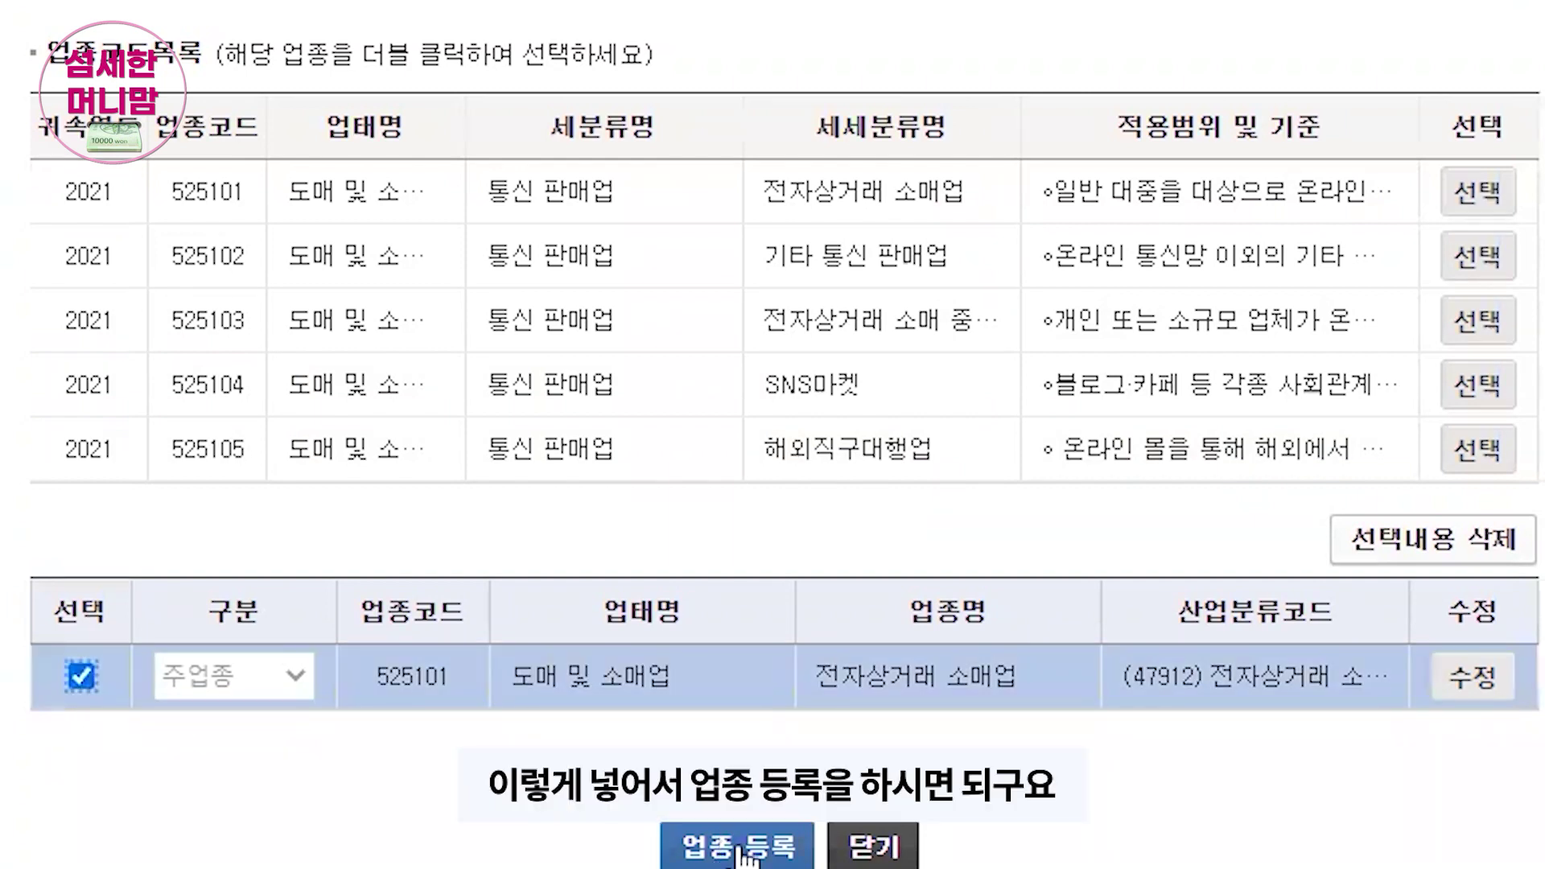
left_click(749, 849)
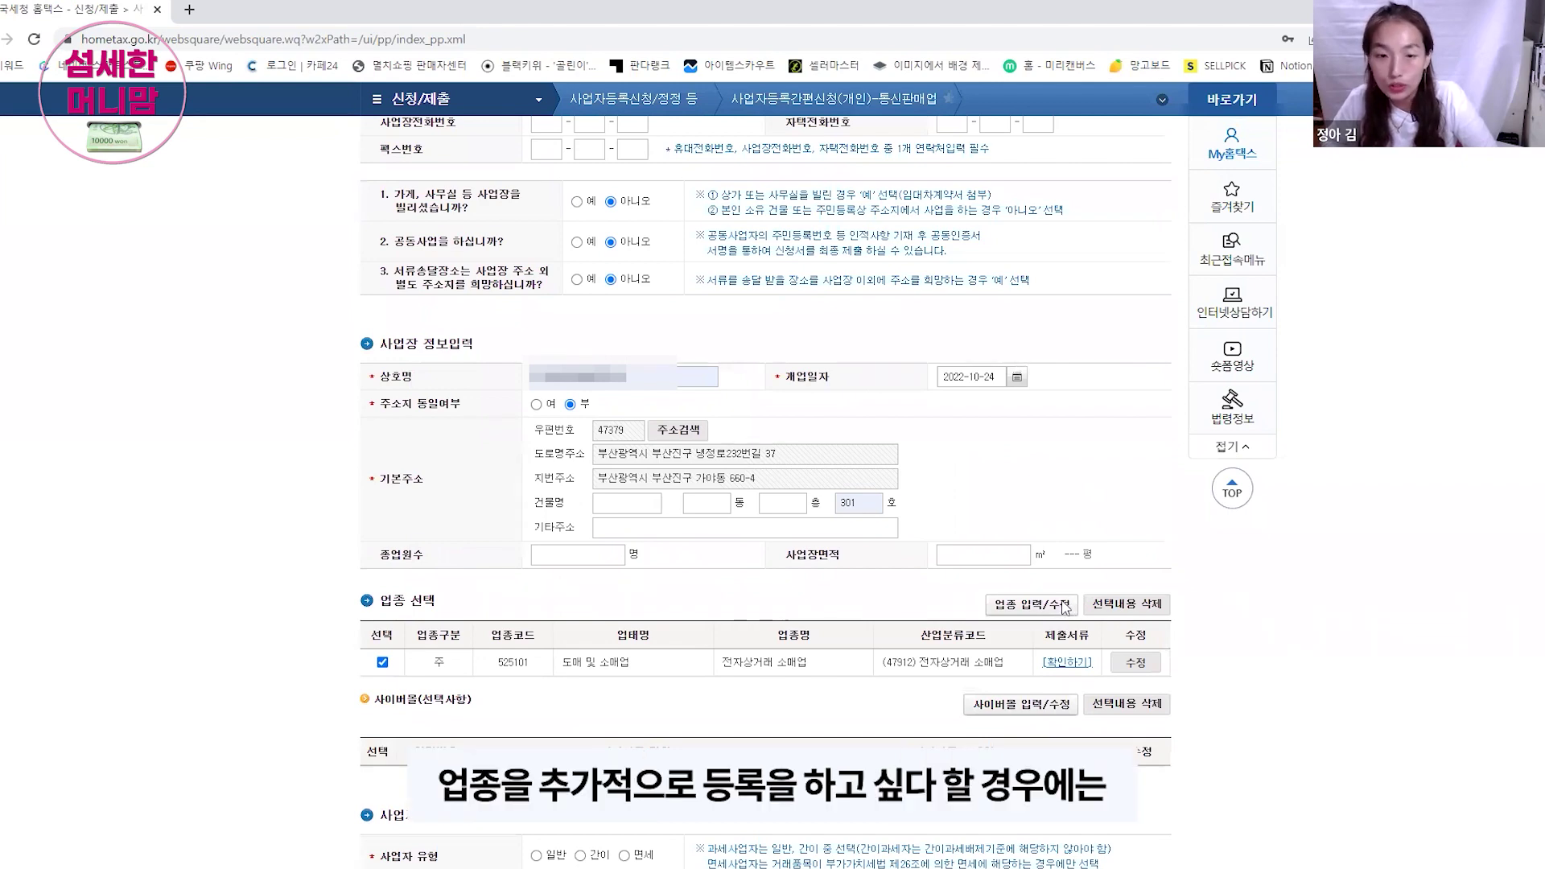
left_click(1062, 605)
scroll(955, 307, "up", 4)
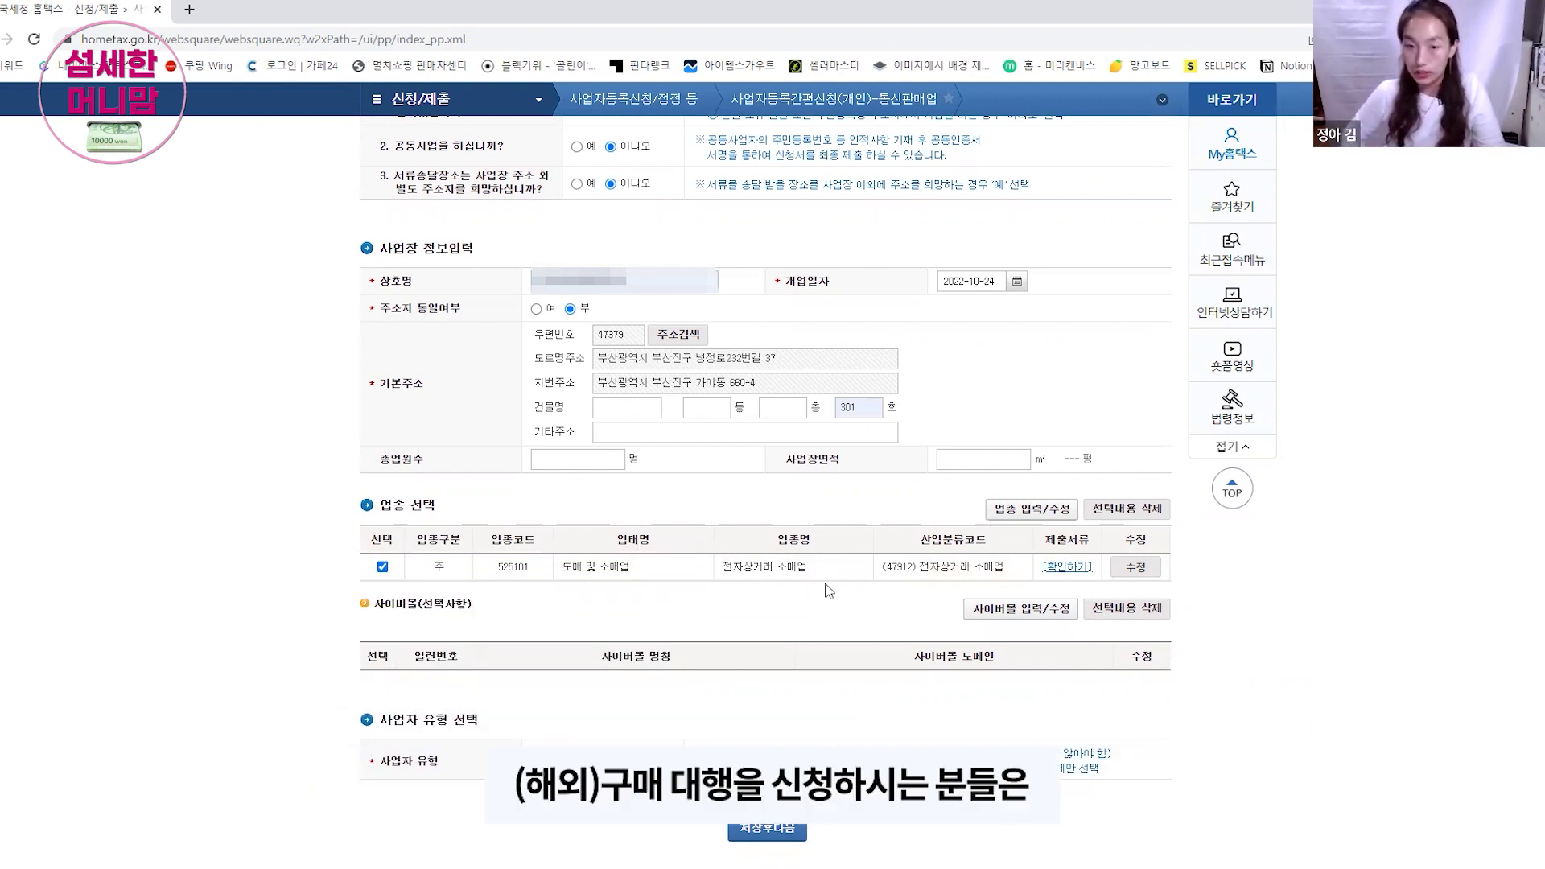
left_click(1031, 509)
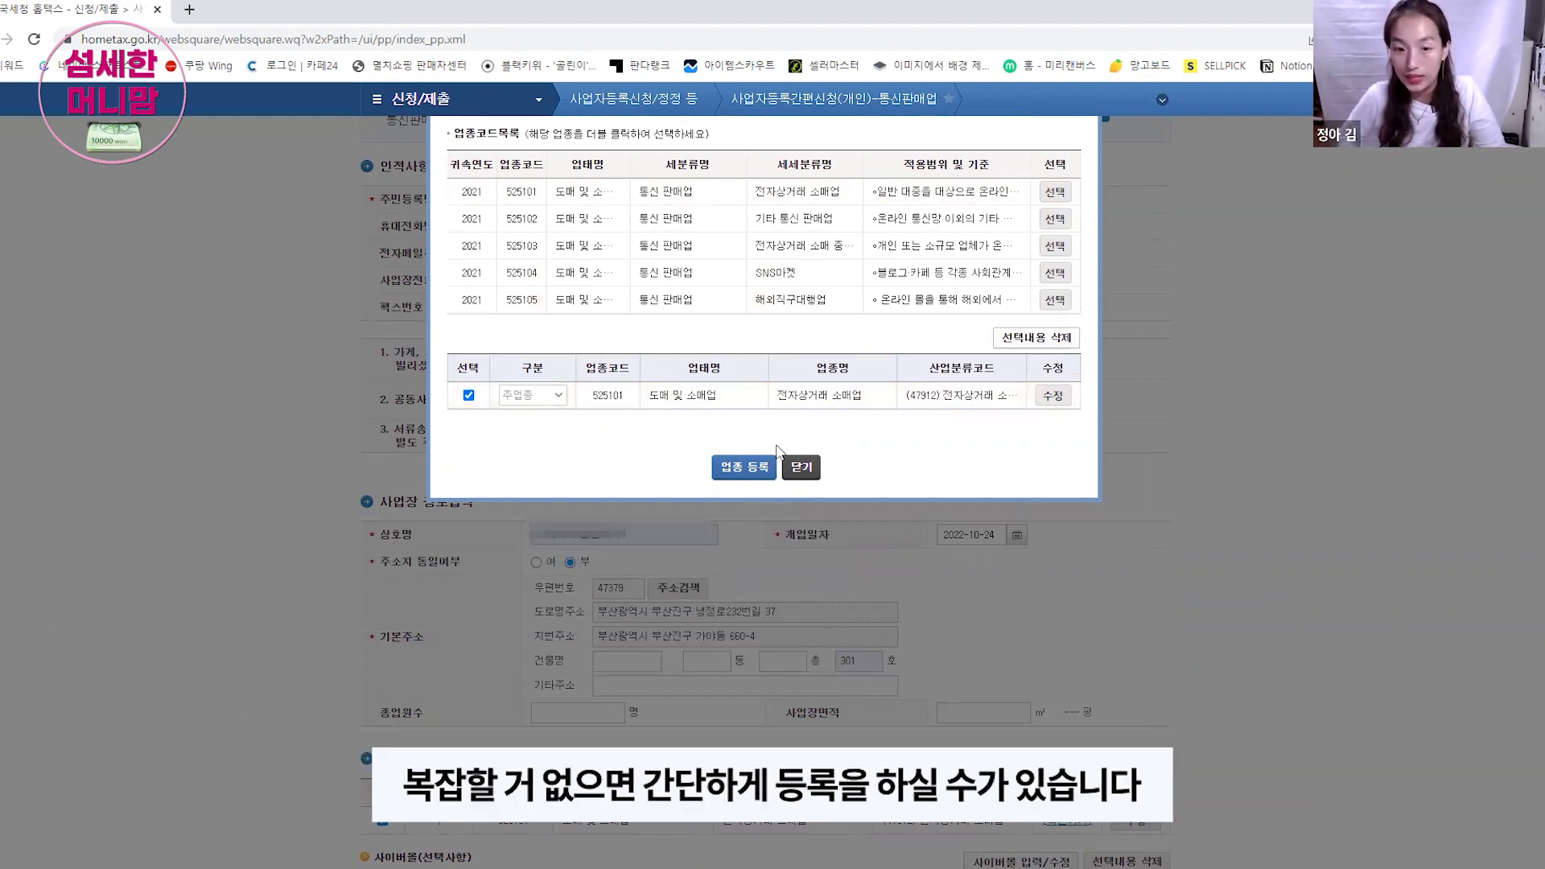
left_click(801, 469)
scroll(797, 564, "down", 5)
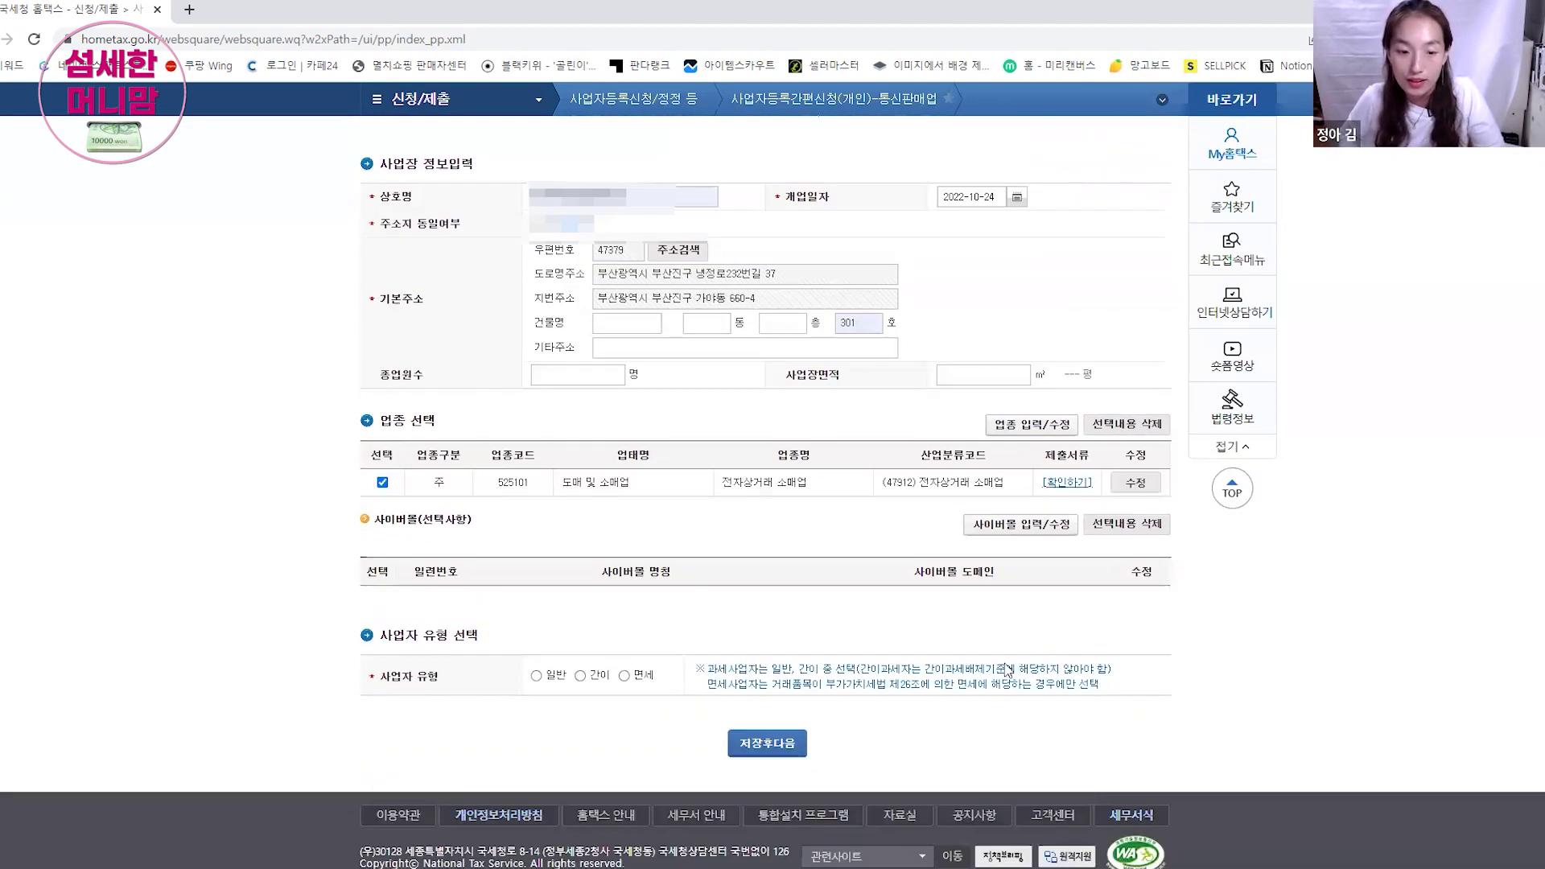
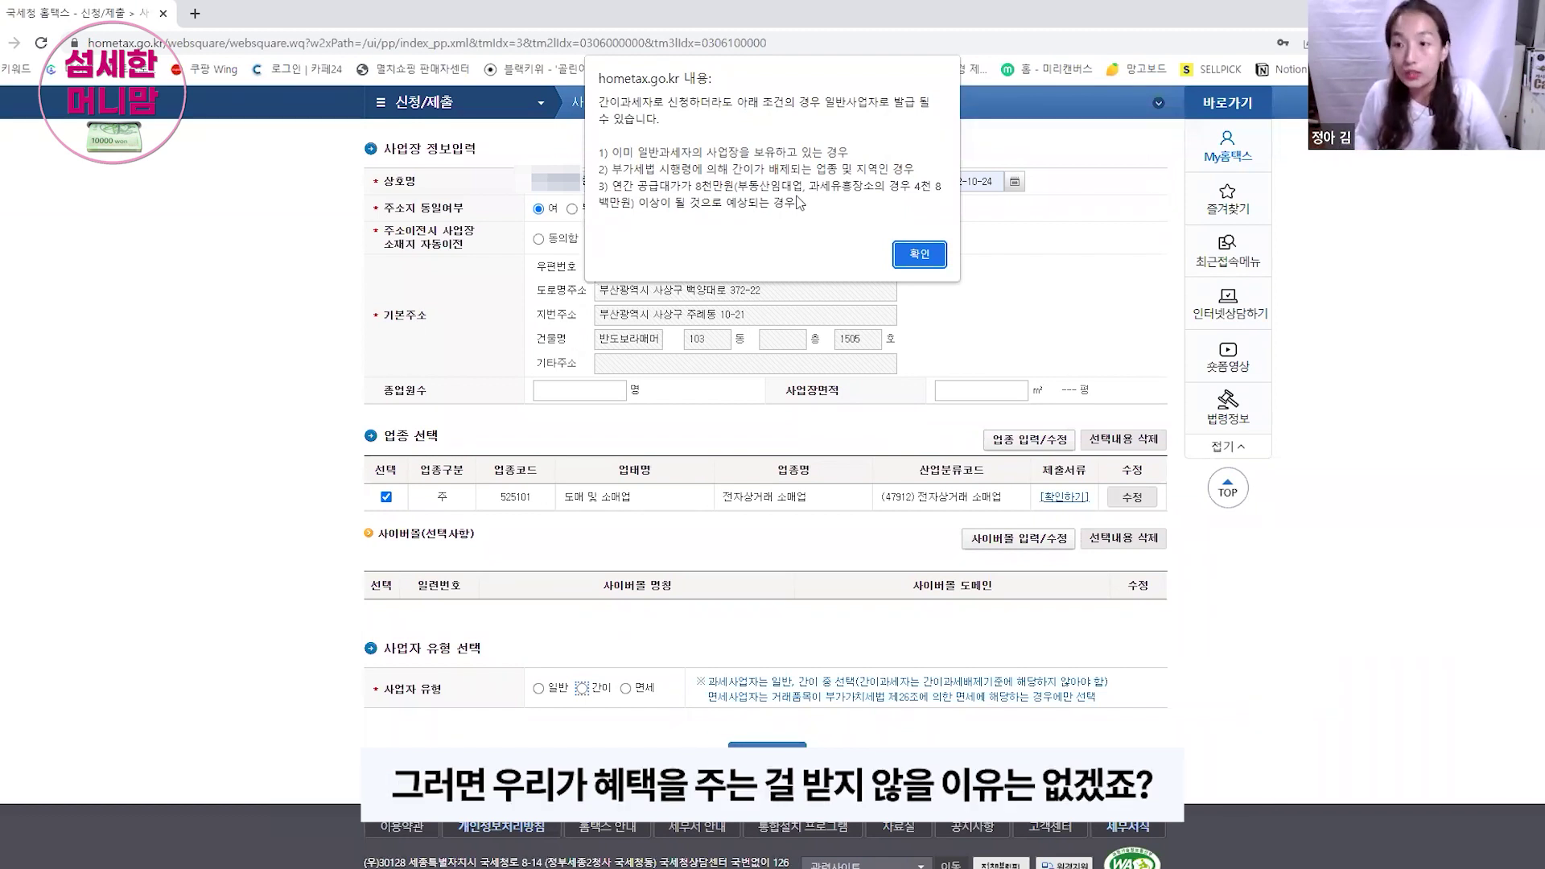
Step: Dismiss the simplified-taxpayer eligibility notice and the business-closure reminder
left_click(920, 254)
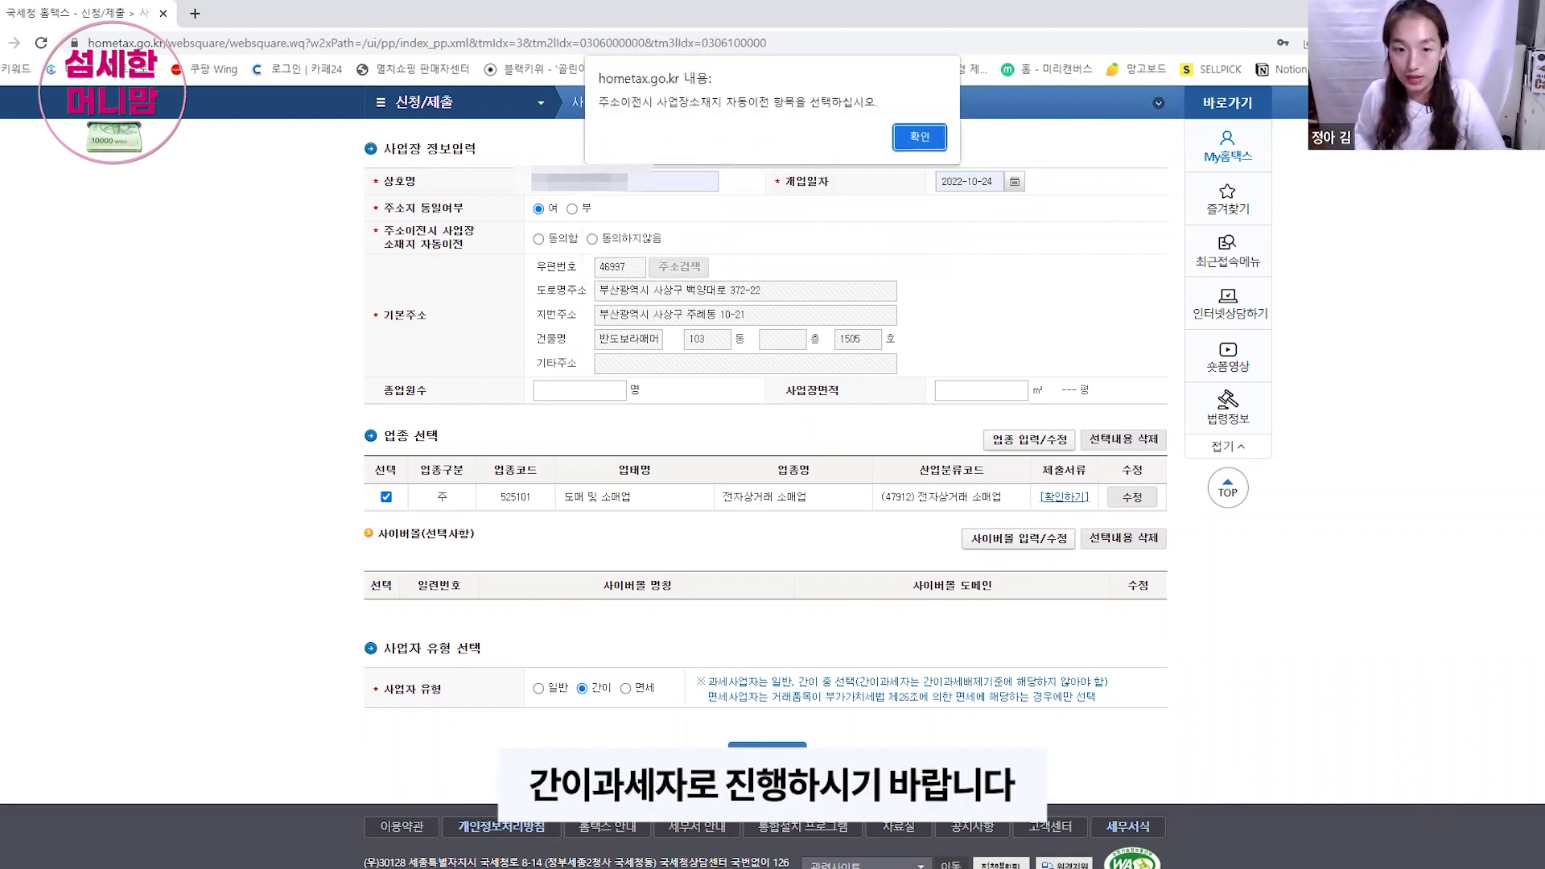
left_click(917, 138)
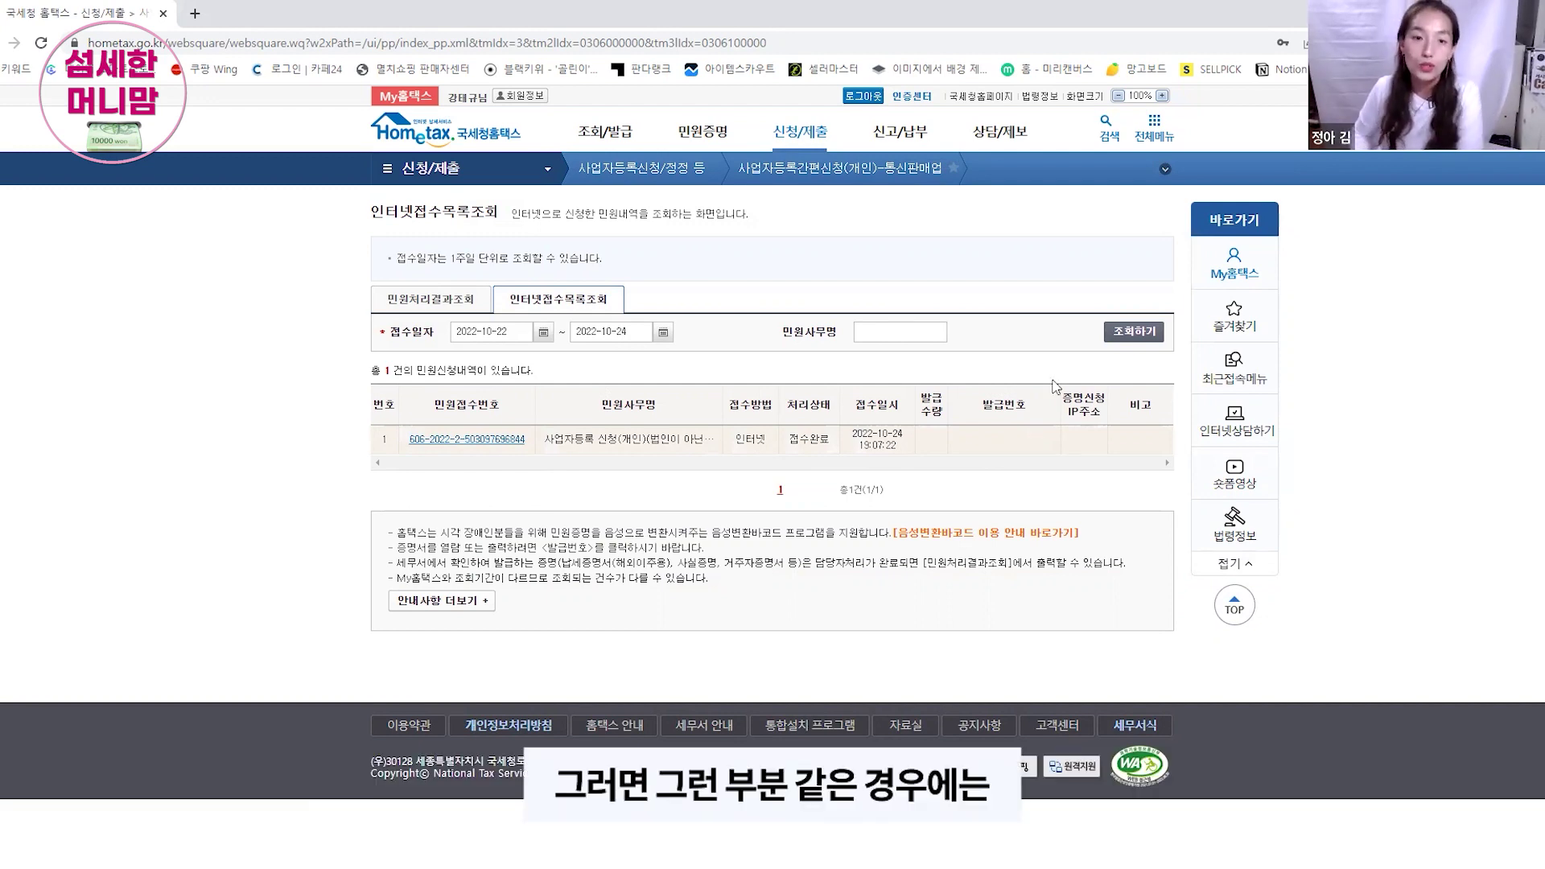
Step: Go to 사업자등록정정(개인) under the 신청/제출 menu
mouse_move(815, 143)
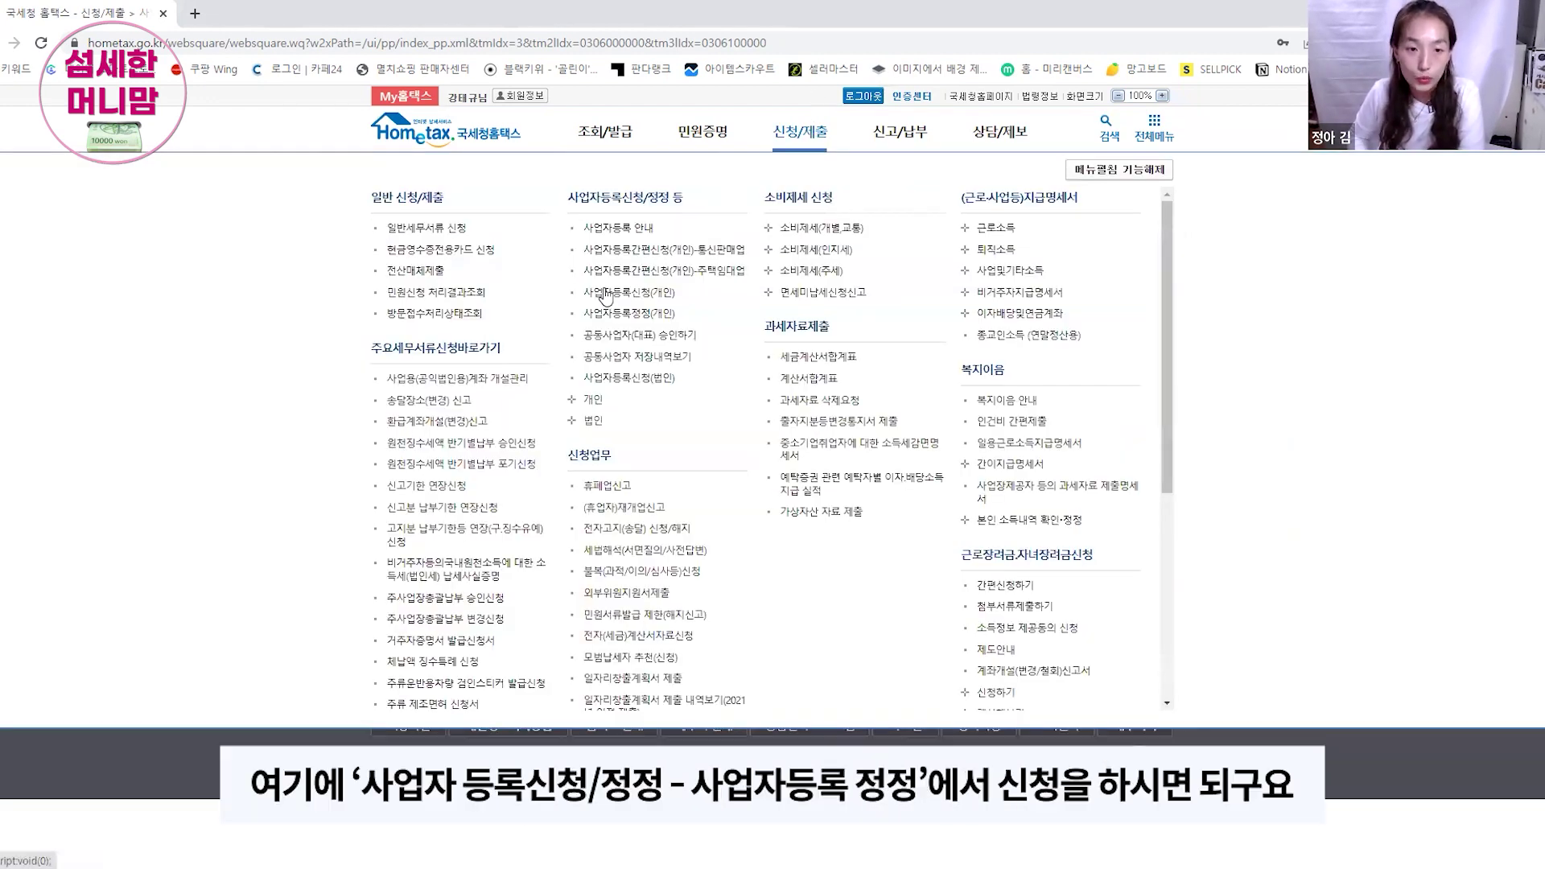
left_click(646, 318)
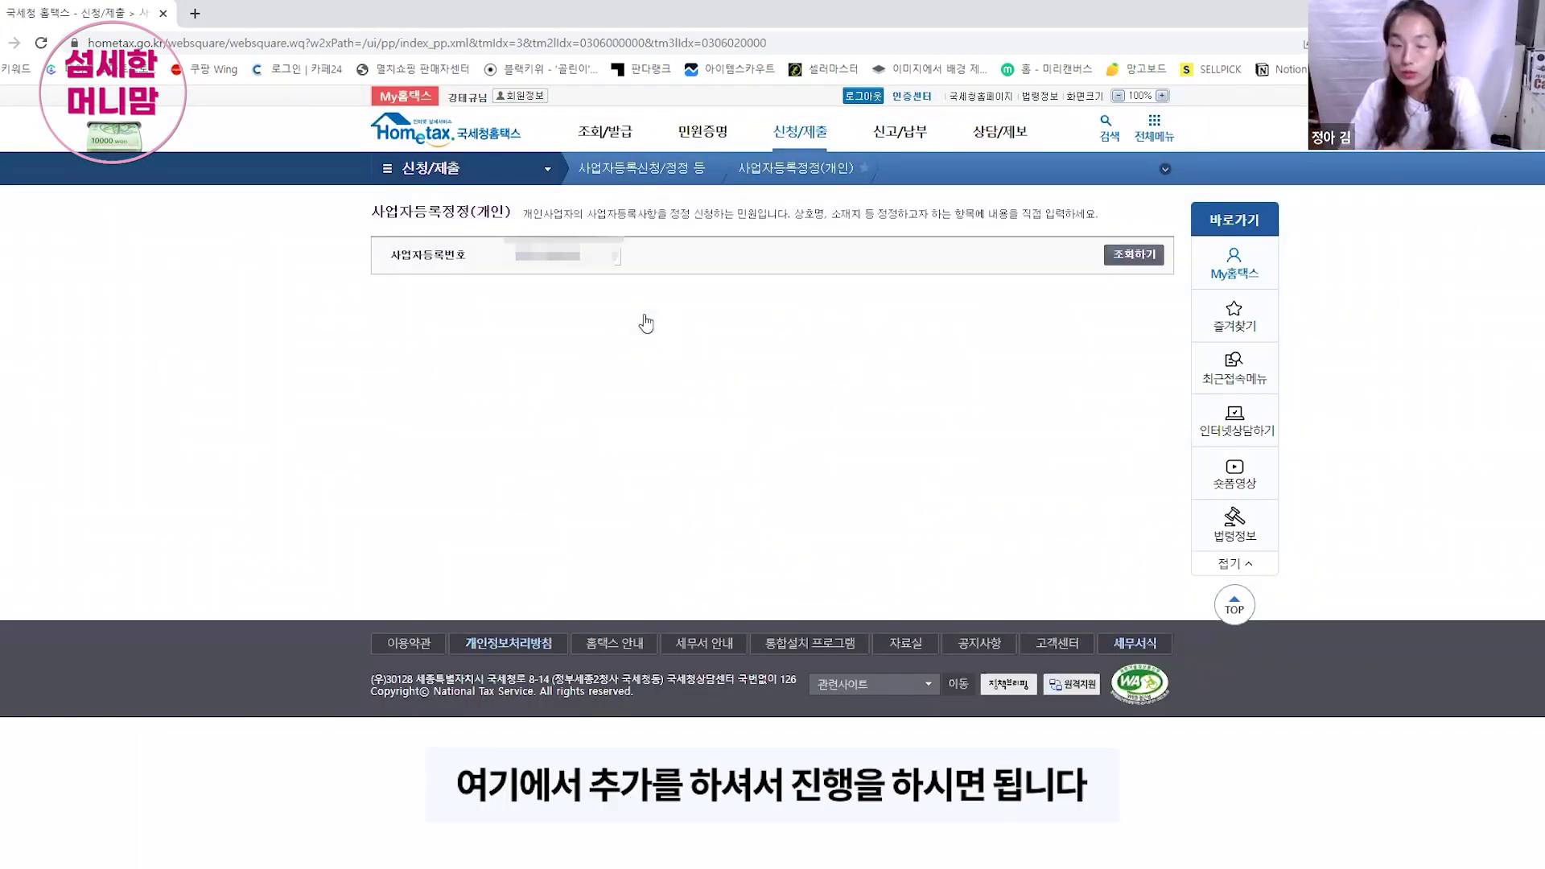